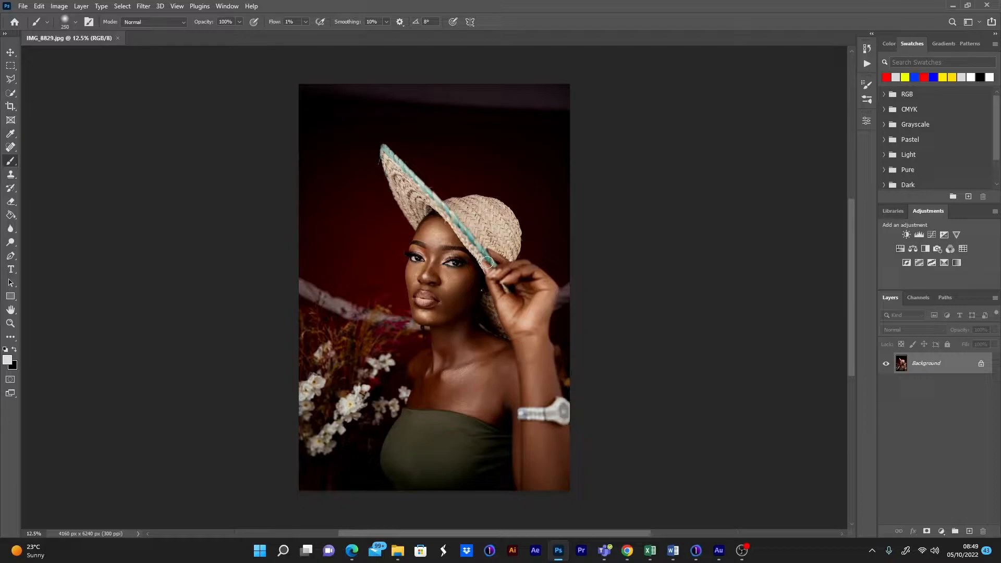
- Crop the portrait at a 5:7 ratio, tightening the frame around the woman and her hat and trimming the outer edges
key(c)
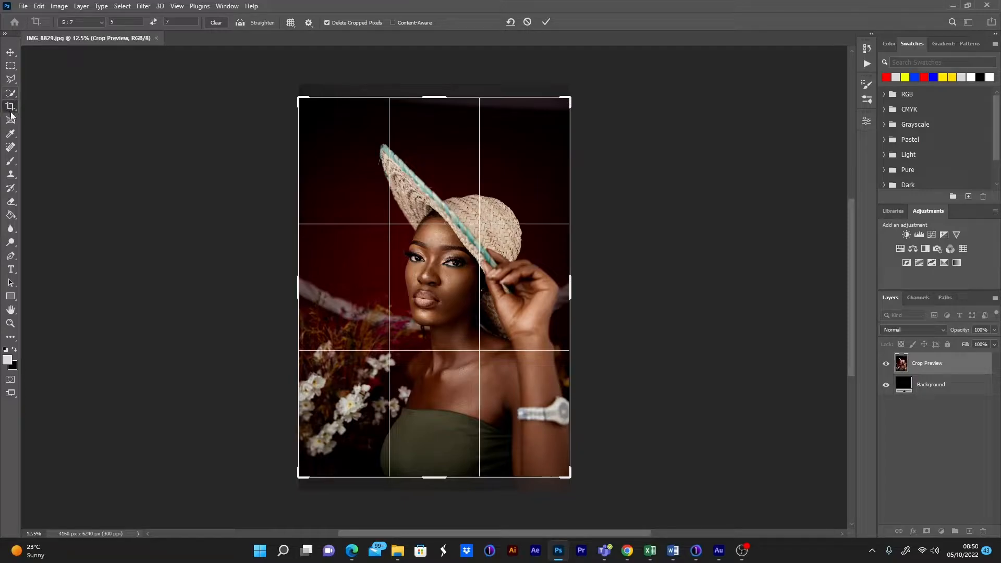
drag(457, 297, 447, 285)
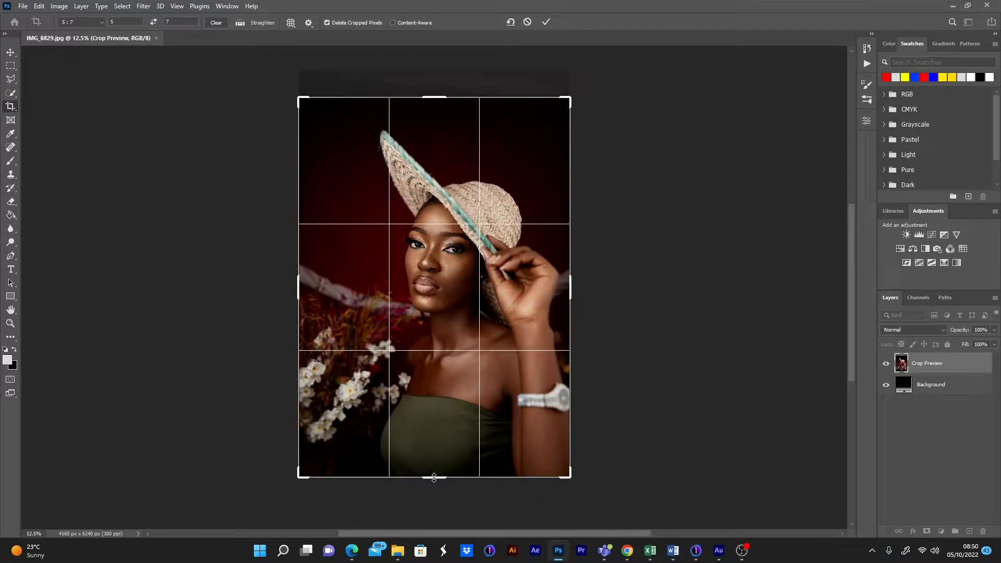
drag(299, 475, 320, 443)
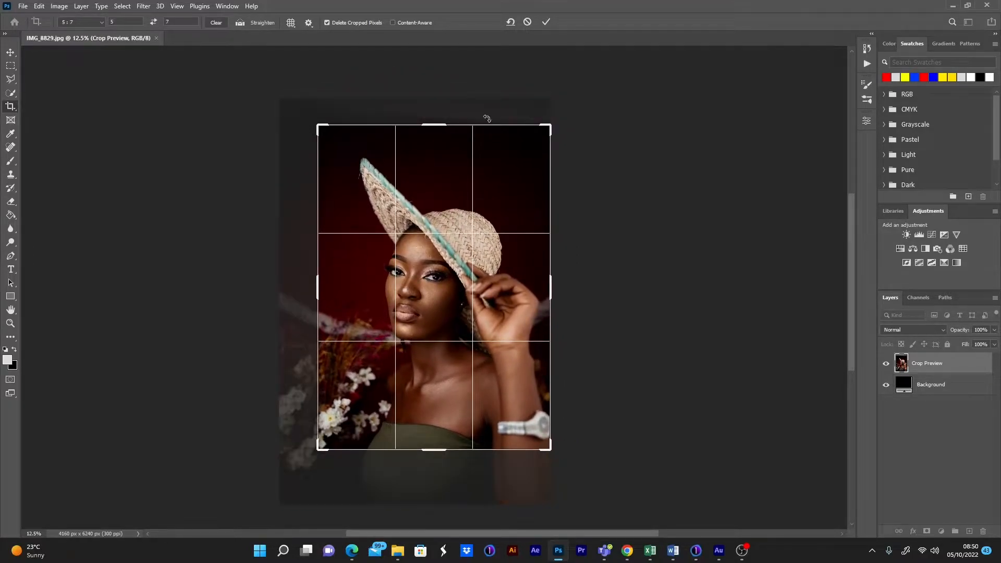
drag(316, 129, 328, 134)
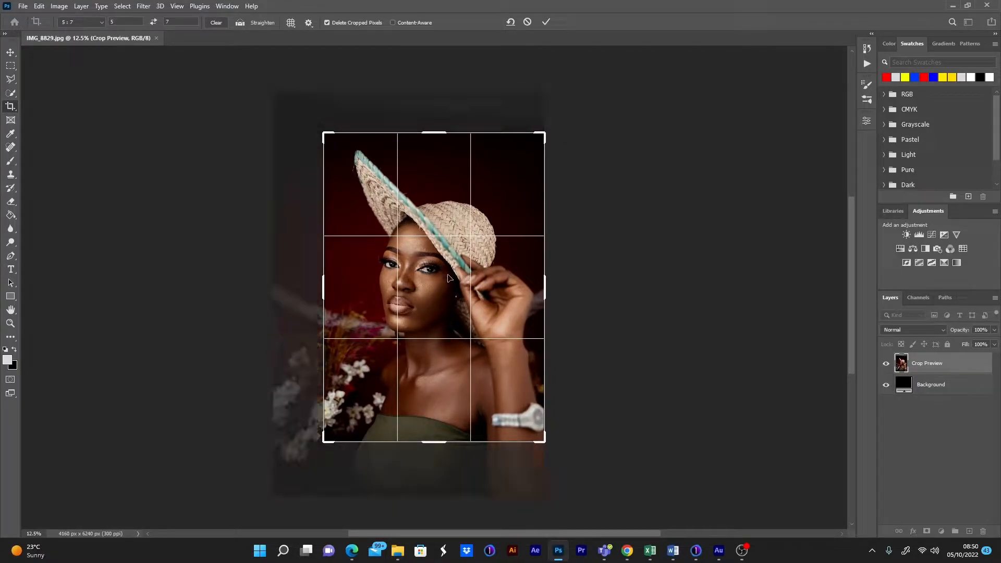
drag(449, 284, 448, 282)
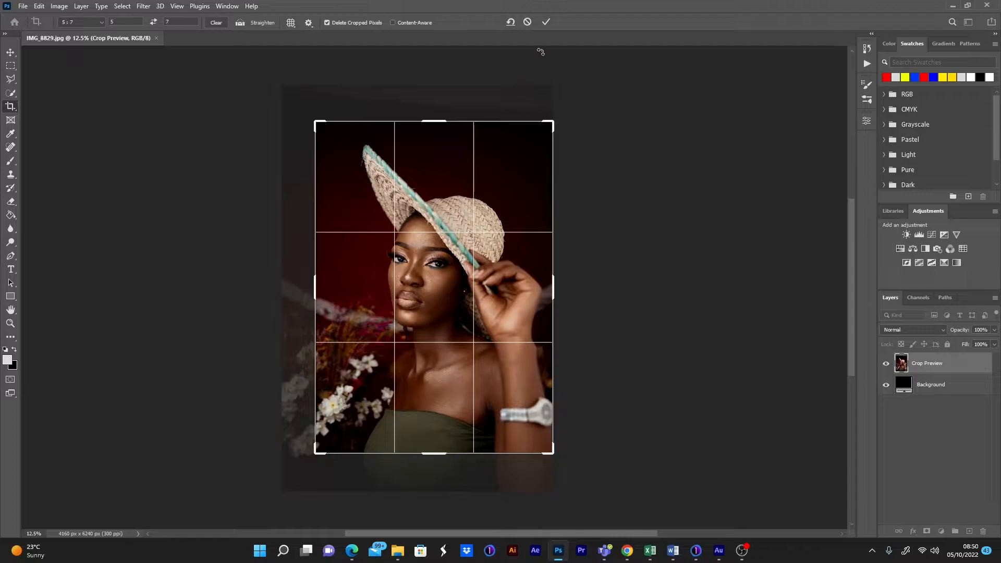
click(546, 23)
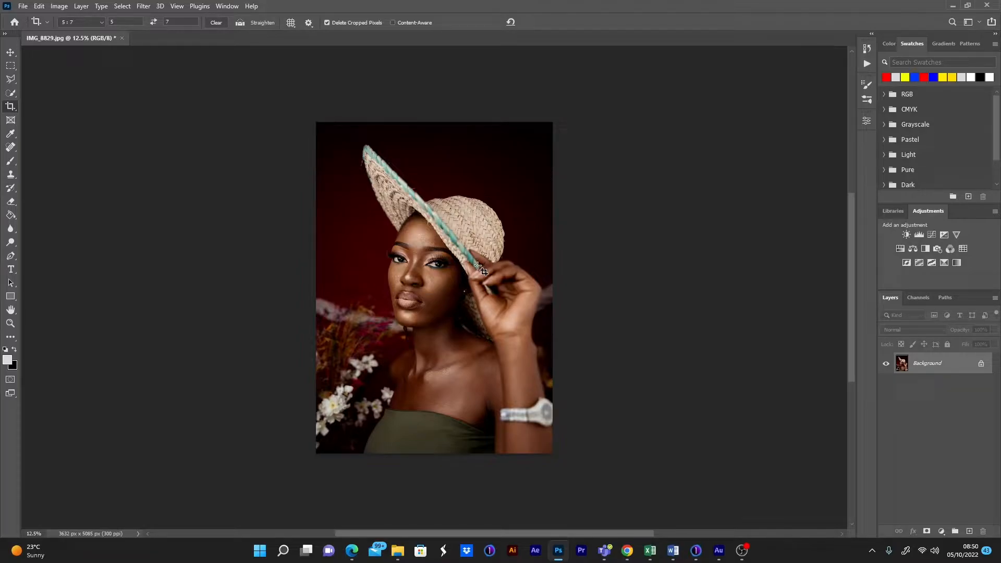
- Add a new empty layer above the Background for the skin healing
click(10, 323)
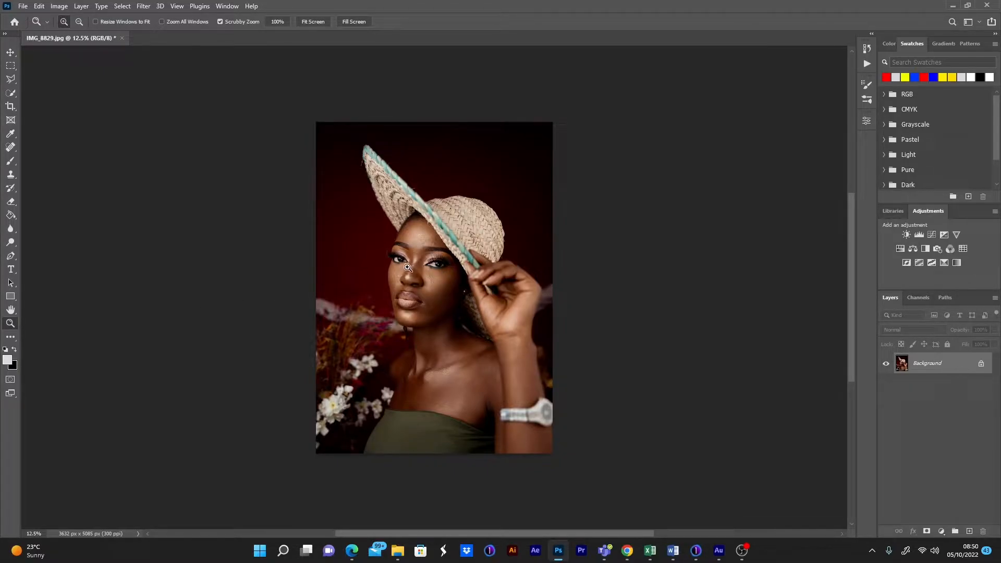
drag(420, 268, 464, 297)
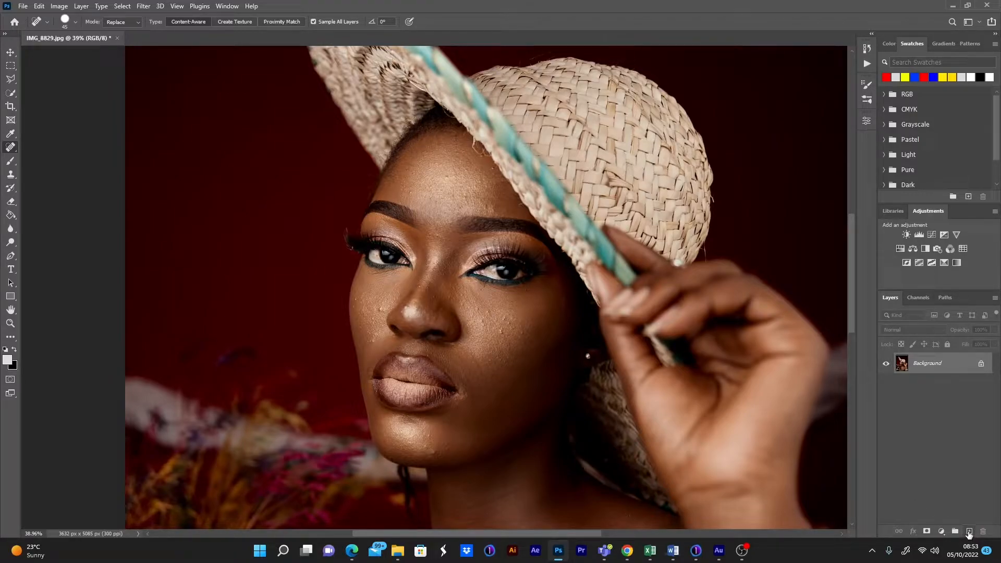
click(969, 532)
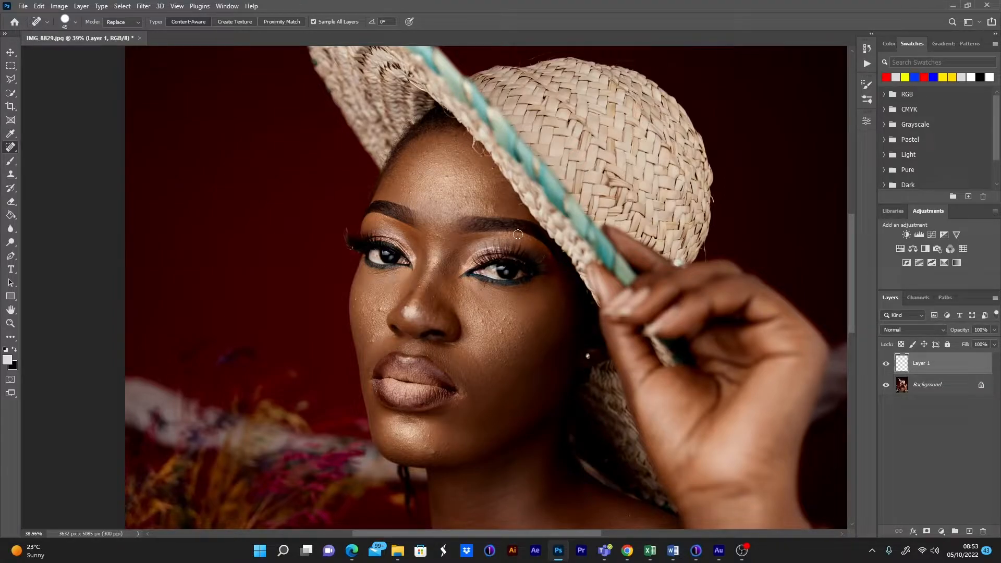
- Heal the blemishes across the forehead and between the eyebrows using the Spot Healing Brush at size 35
right_click(15, 148)
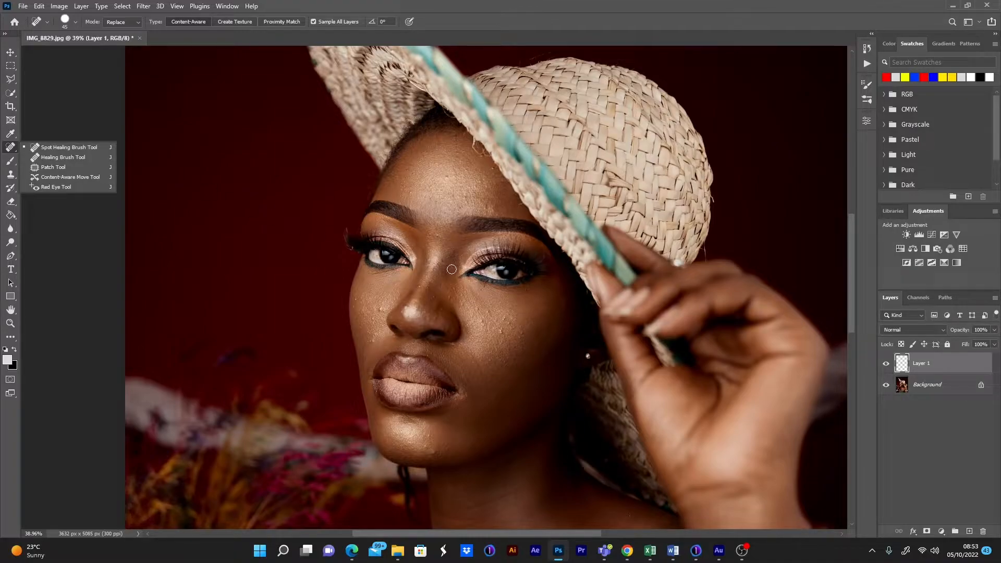
key(bracketleft)
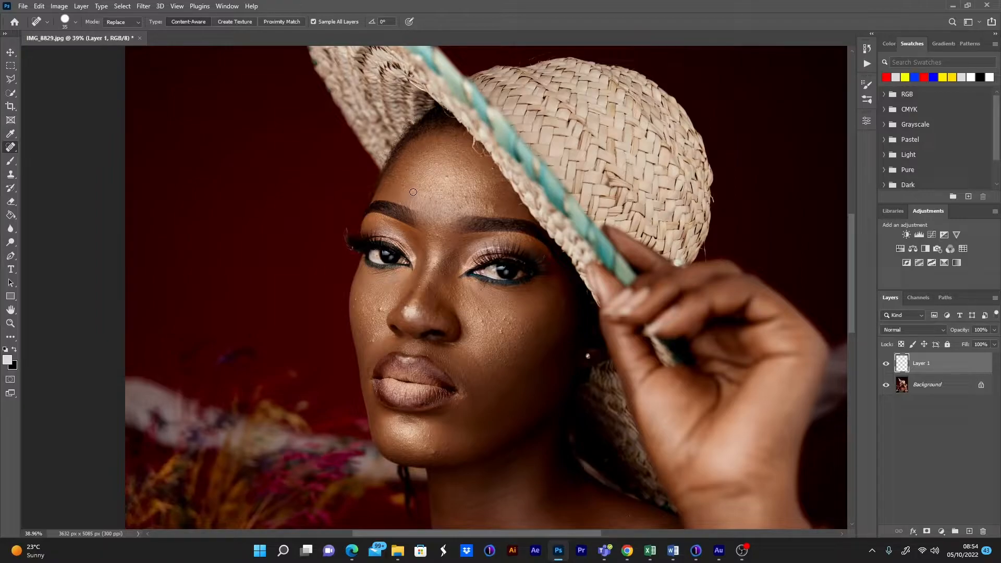
click(427, 191)
click(445, 178)
click(436, 165)
click(453, 189)
click(434, 202)
click(430, 187)
click(436, 236)
- Heal the bumps and spots on both cheeks, beside the mouth and on the chin with the Spot Healing Brush
click(382, 309)
click(374, 321)
click(374, 336)
click(510, 327)
click(522, 332)
click(501, 329)
click(486, 327)
click(482, 321)
click(452, 415)
click(432, 456)
- Inspect the healed skin, comparing the face before and after by toggling the visibility of the healing layer
drag(544, 376, 512, 173)
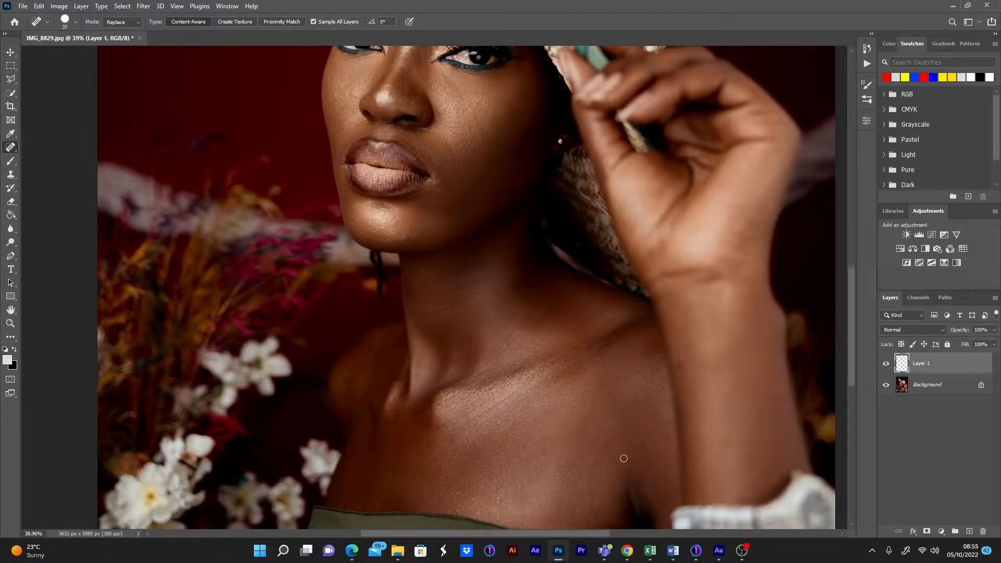
key(ctrl+minus)
key(ctrl+minus)
key(ctrl+minus)
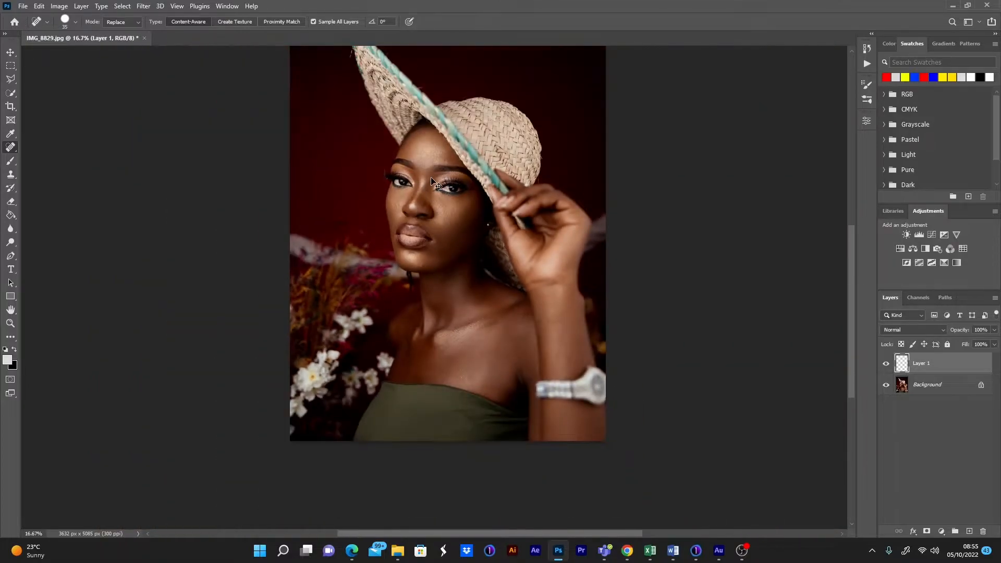
key(z)
drag(436, 184, 482, 211)
click(886, 365)
click(886, 365)
click(886, 365)
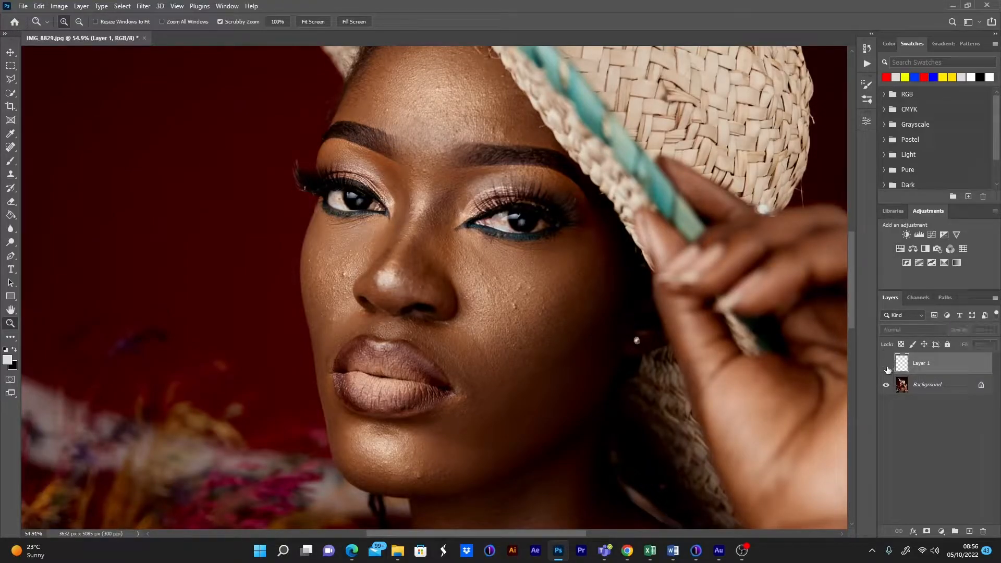
click(887, 366)
- Heal the remaining spot on the nose bridge between the eyes and merge the visible layers into one
click(10, 148)
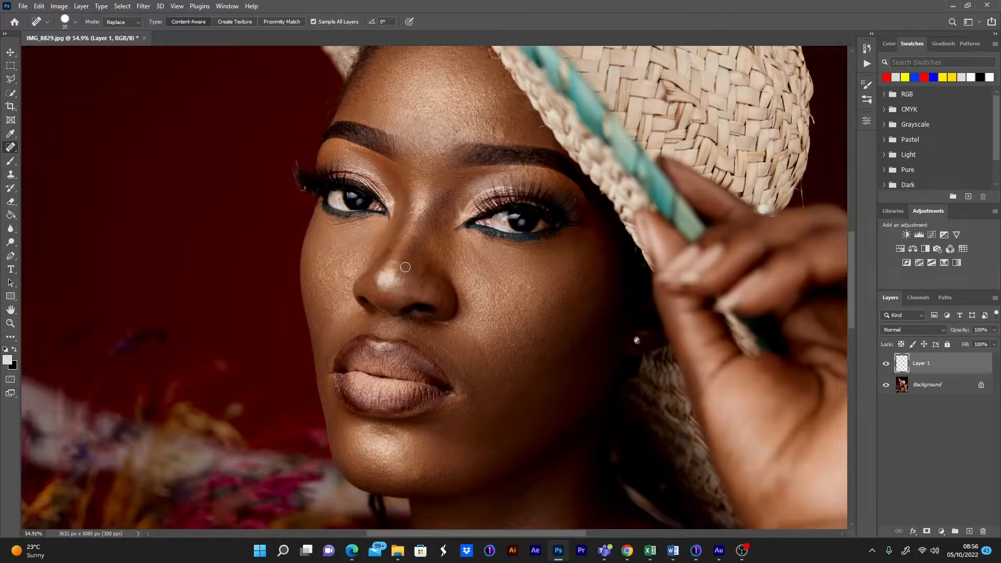
click(438, 193)
key(ctrl+0)
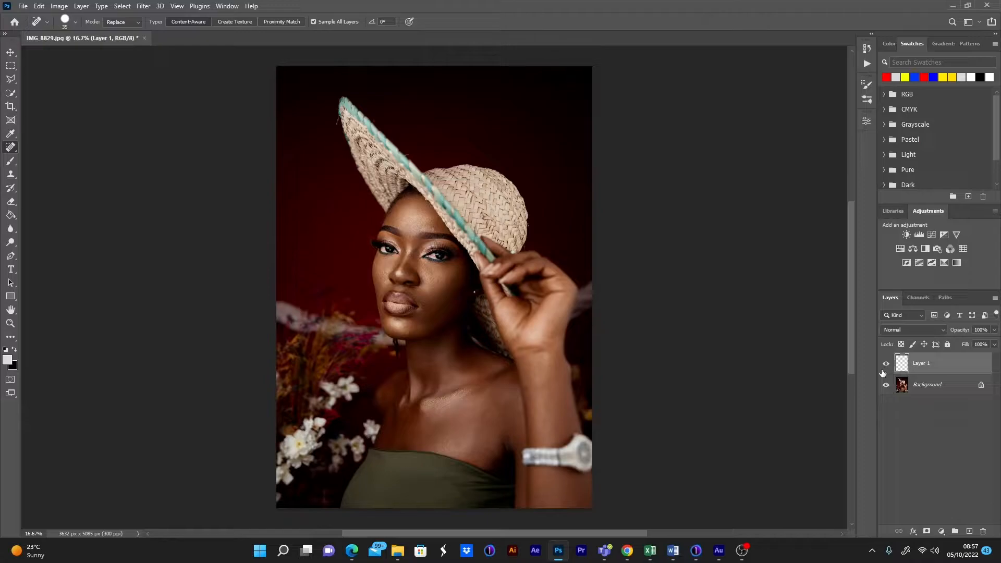
right_click(947, 367)
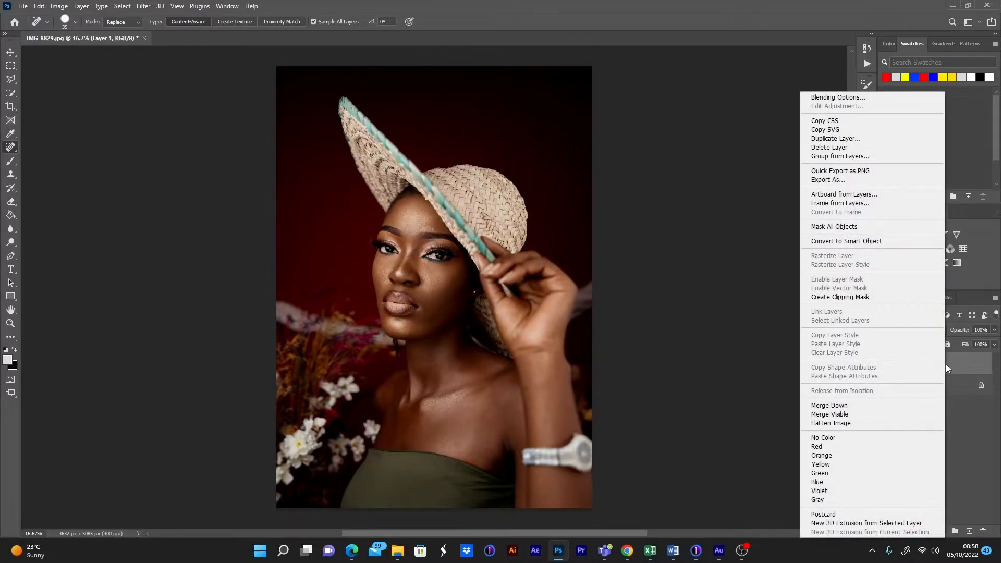
click(846, 415)
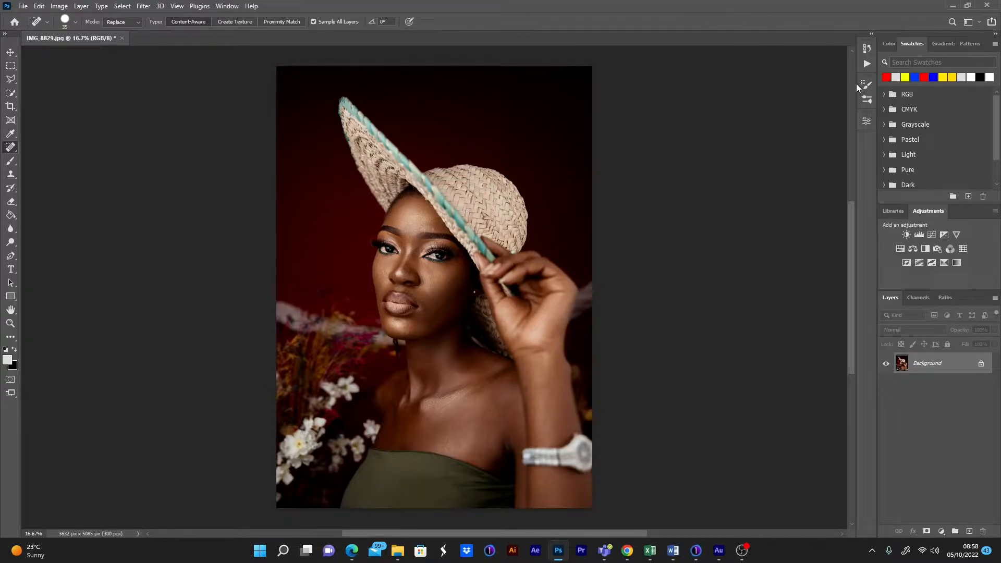
- Run the FREQUENCY SEPERATION action on the merged photo, using a Gaussian Blur radius of 8 pixels
click(869, 64)
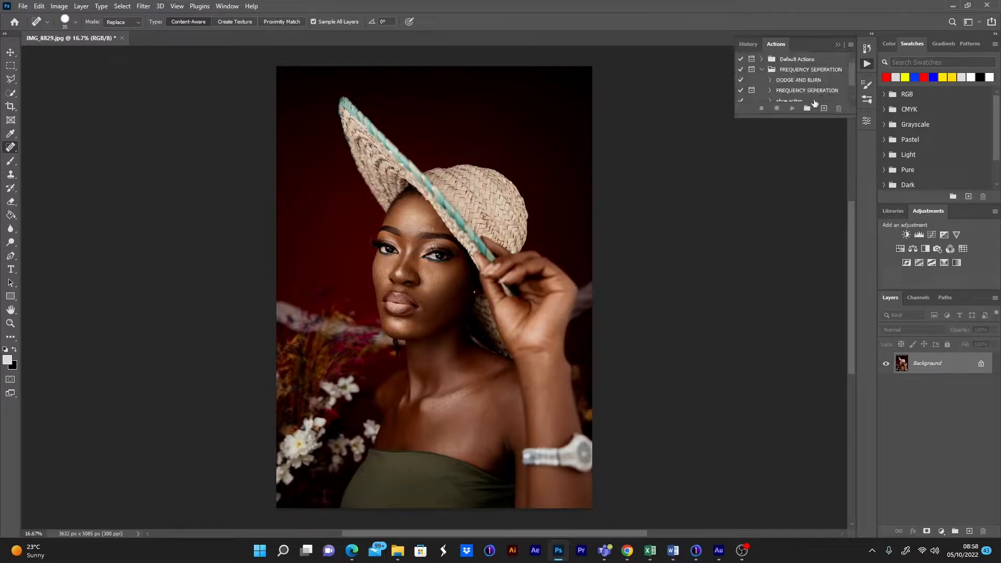
scroll(852, 76, down, 2)
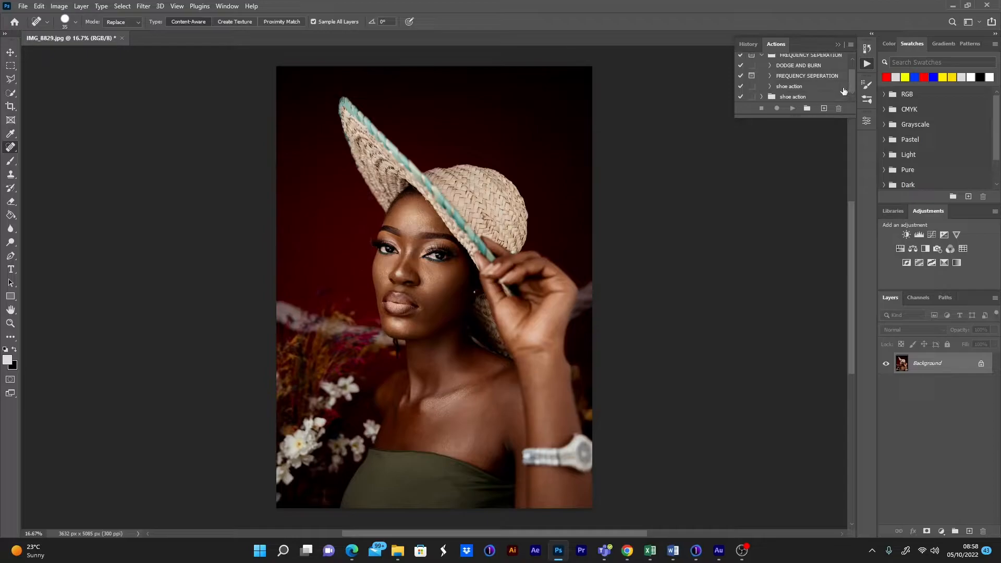
click(800, 80)
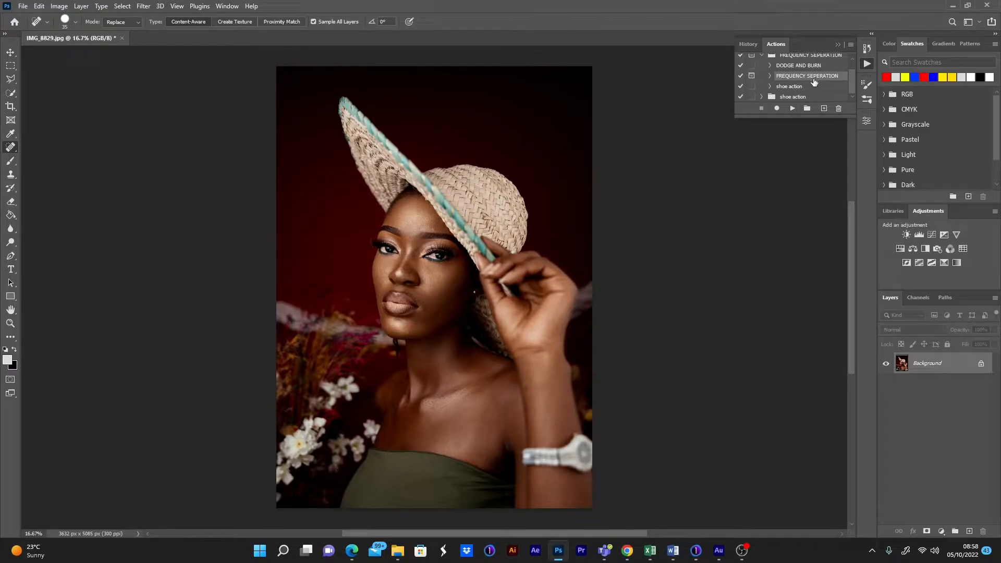
click(794, 109)
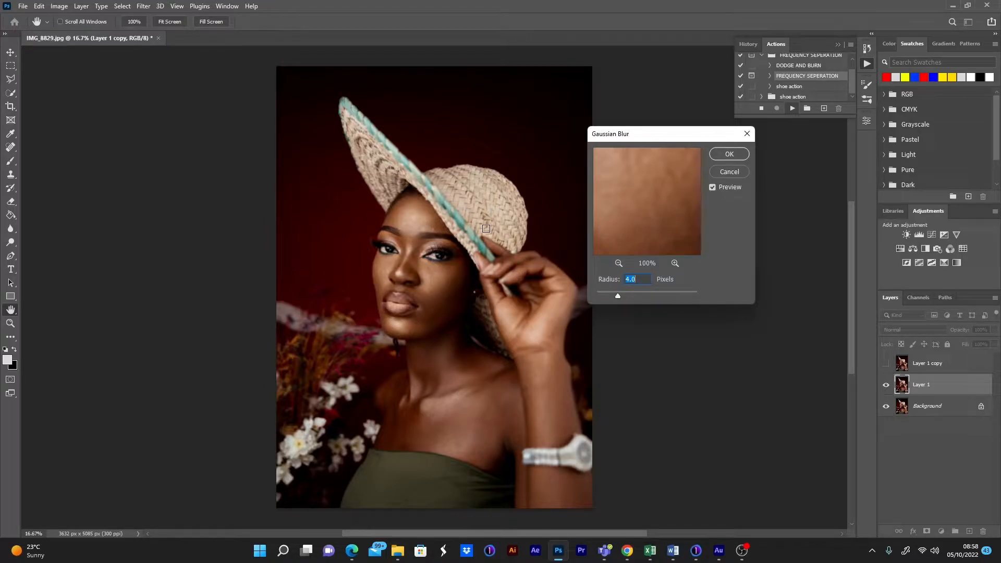
text(8)
mouse_move(662, 192)
mouse_down()
mouse_move(671, 228)
mouse_move(636, 214)
mouse_move(672, 208)
mouse_move(658, 210)
mouse_move(659, 222)
mouse_move(659, 201)
mouse_move(650, 203)
mouse_up()
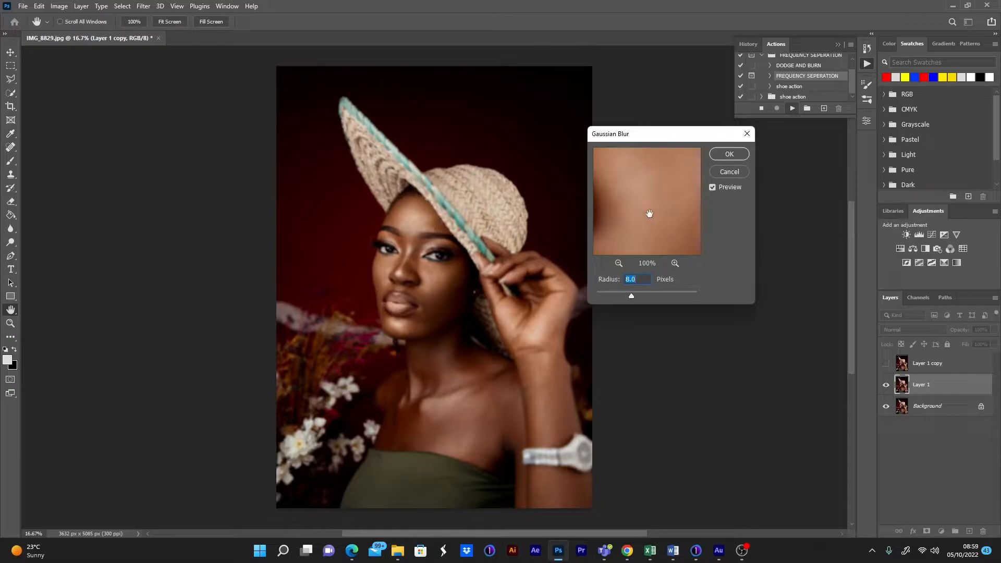
mouse_move(662, 223)
mouse_down()
mouse_move(658, 206)
mouse_move(671, 221)
mouse_move(642, 190)
mouse_move(666, 216)
mouse_up()
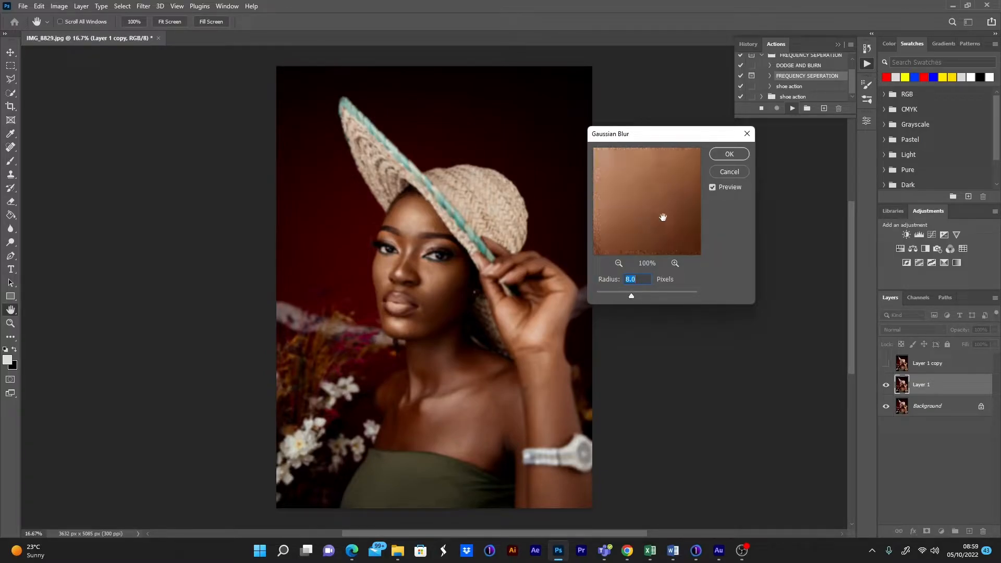
click(730, 154)
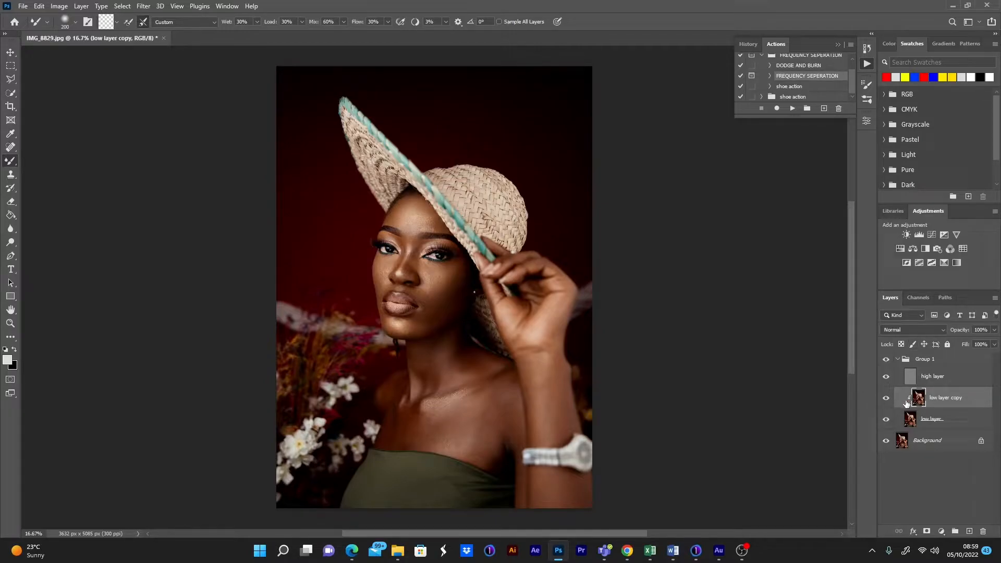
- Smooth the forehead's skin tones on the low layer copy with the Mixer Brush, adapting the brush size to the area
key(z)
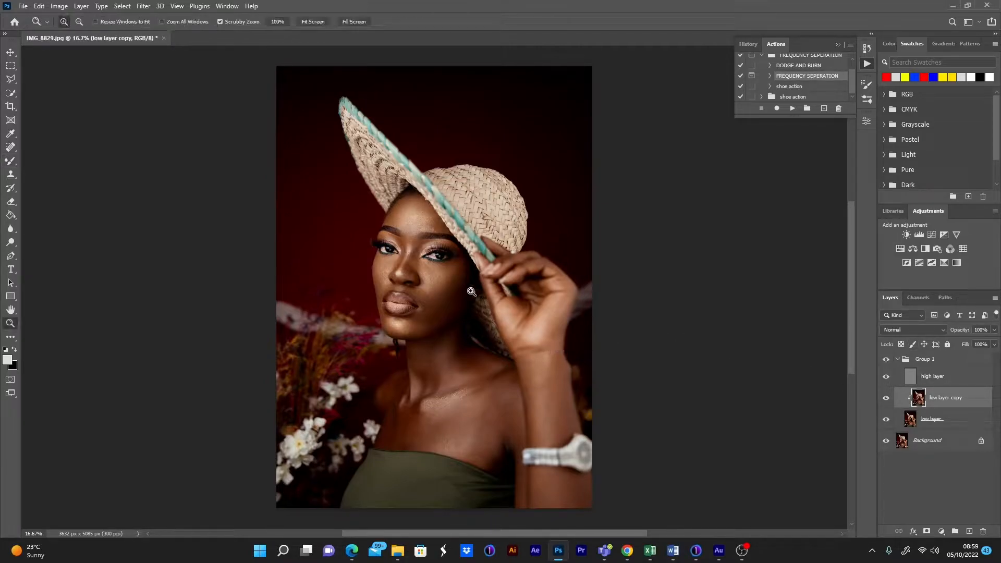
mouse_move(427, 251)
mouse_down()
mouse_move(471, 282)
mouse_move(447, 267)
mouse_up()
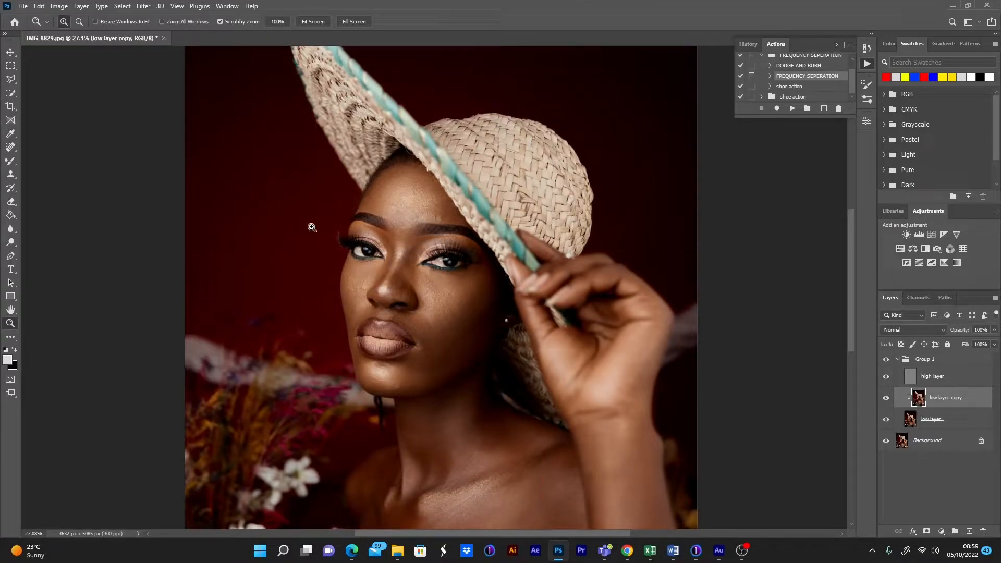
click(10, 161)
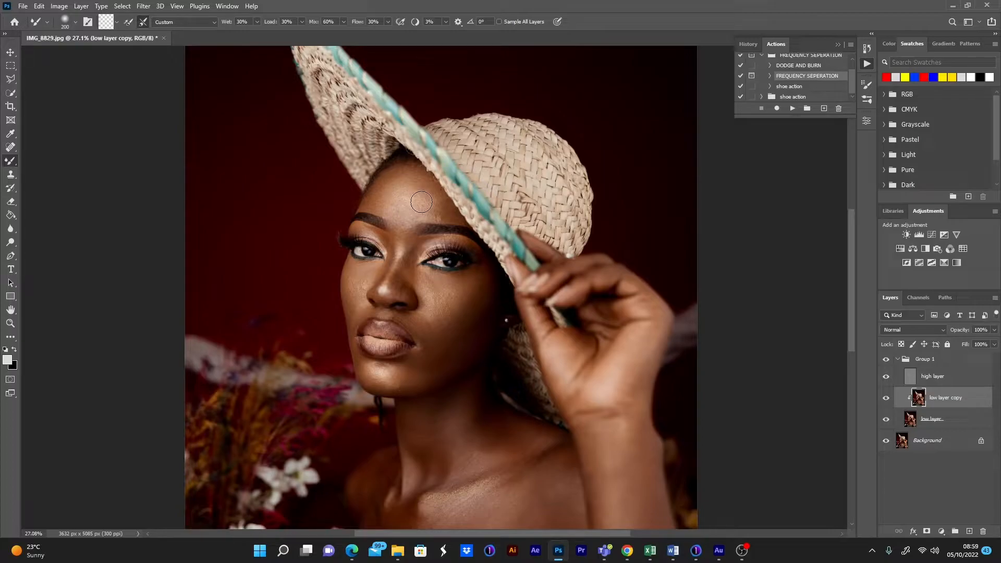
key(bracketright)
key(bracketleft)
key(bracketleft)
key(bracketleft)
key(bracketright)
key(bracketright)
click(129, 23)
scroll(421, 164, down, 1)
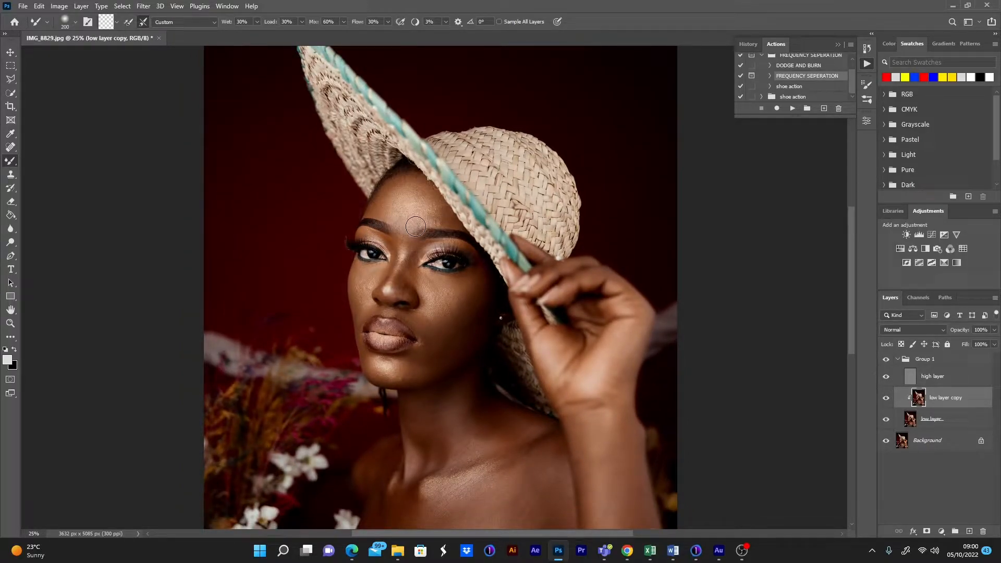
key(bracketright)
key(bracketright)
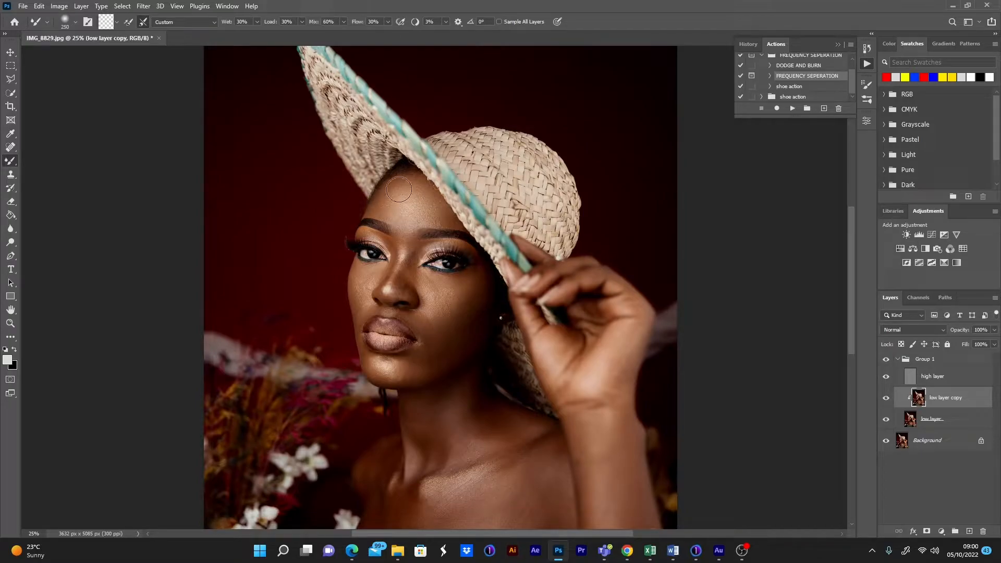
- Blend the skin beside the nose bridge with a smaller Mixer Brush on the low layer copy
key(bracketleft)
key(bracketleft)
key(bracketleft)
key(bracketleft)
drag(413, 258, 407, 267)
- Blend the skin tones on the cheek beside the nose with the Mixer Brush at size 175
key(bracketleft)
key(bracketright)
key(bracketright)
key(bracketright)
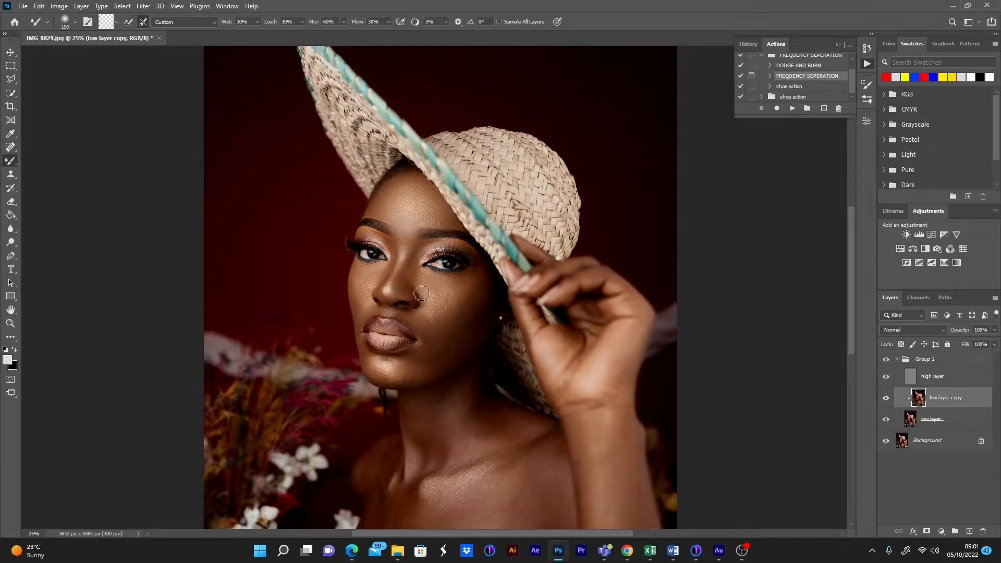
key(bracketright)
mouse_move(421, 292)
mouse_down()
mouse_move(462, 294)
mouse_move(455, 302)
mouse_move(476, 279)
mouse_move(420, 290)
mouse_move(447, 298)
mouse_move(428, 284)
mouse_up()
- Smooth the chin and jaw with the Mixer Brush, and the nose with a slightly smaller brush
key(bracketright)
key(bracketright)
key(bracketleft)
key(bracketleft)
mouse_move(373, 365)
mouse_down()
mouse_move(406, 370)
mouse_move(425, 346)
mouse_move(386, 367)
mouse_move(441, 346)
mouse_up()
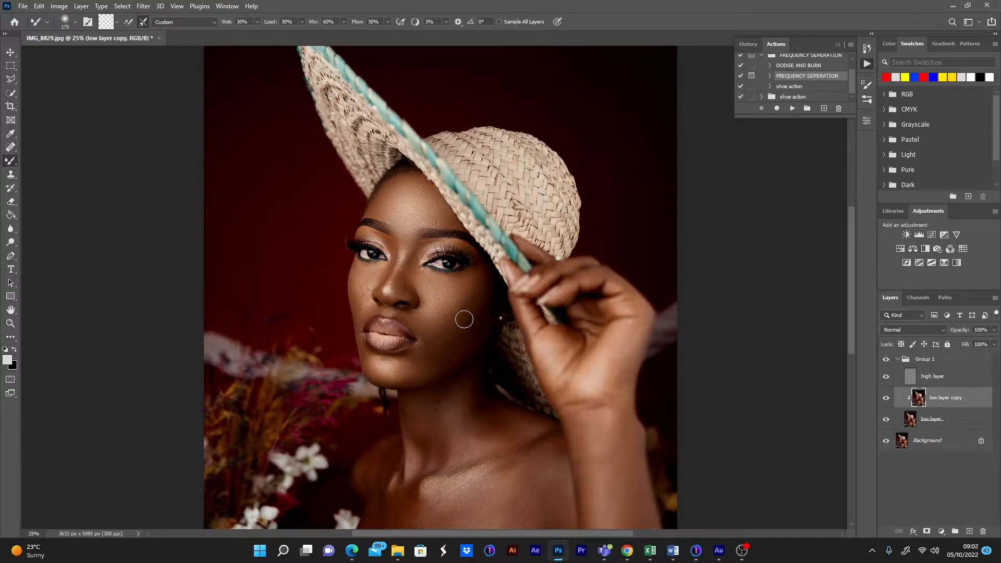
key(bracketleft)
drag(391, 288, 396, 290)
- Blend the skin tones on the neck with a considerably larger Mixer Brush
drag(852, 304, 853, 350)
key(bracketright)
key(bracketright)
key(bracketright)
key(bracketright)
key(bracketright)
key(bracketright)
key(bracketright)
mouse_move(417, 311)
mouse_down()
mouse_move(441, 320)
mouse_move(476, 290)
mouse_move(450, 263)
mouse_move(427, 288)
mouse_move(487, 296)
mouse_move(518, 276)
mouse_move(483, 290)
mouse_up()
- Blend the skin tones over the collarbone and chest with the Mixer Brush, enlarging it to size 400
key(bracketright)
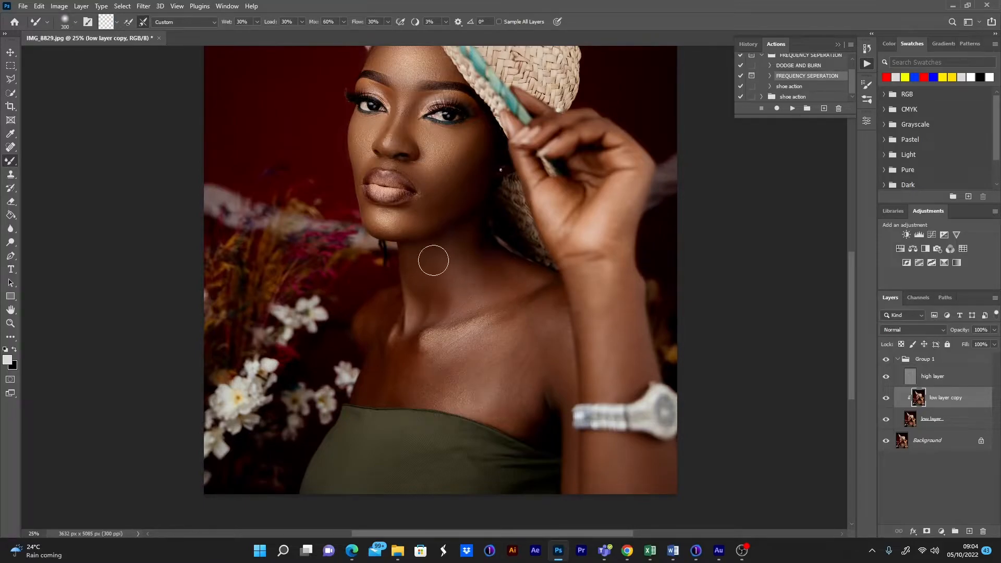
drag(489, 335, 429, 324)
mouse_move(508, 322)
mouse_down()
mouse_move(468, 390)
mouse_move(382, 310)
mouse_move(401, 392)
mouse_move(463, 336)
mouse_move(454, 312)
mouse_up()
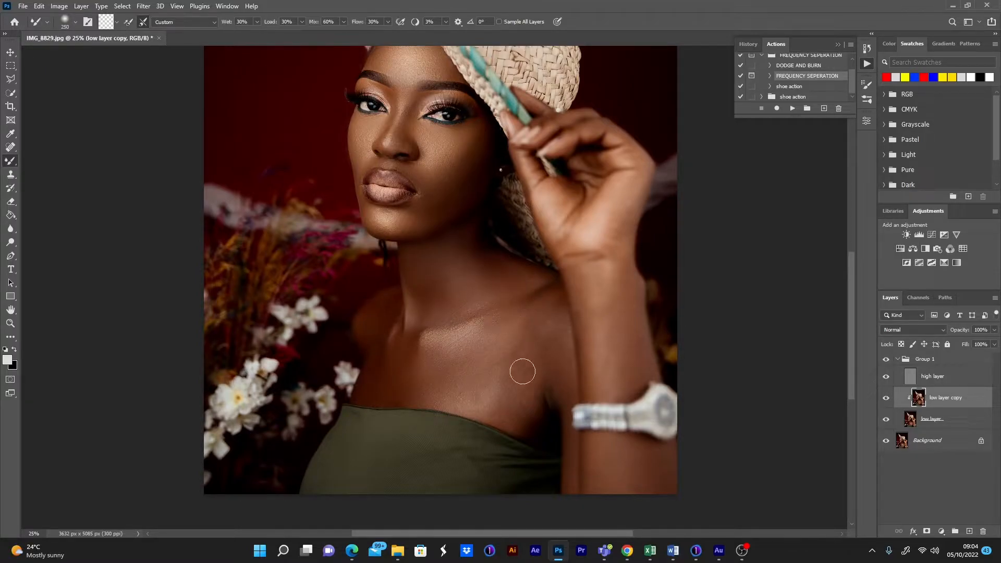
key(bracketright)
key(bracketright)
key(bracketright)
drag(410, 382, 392, 366)
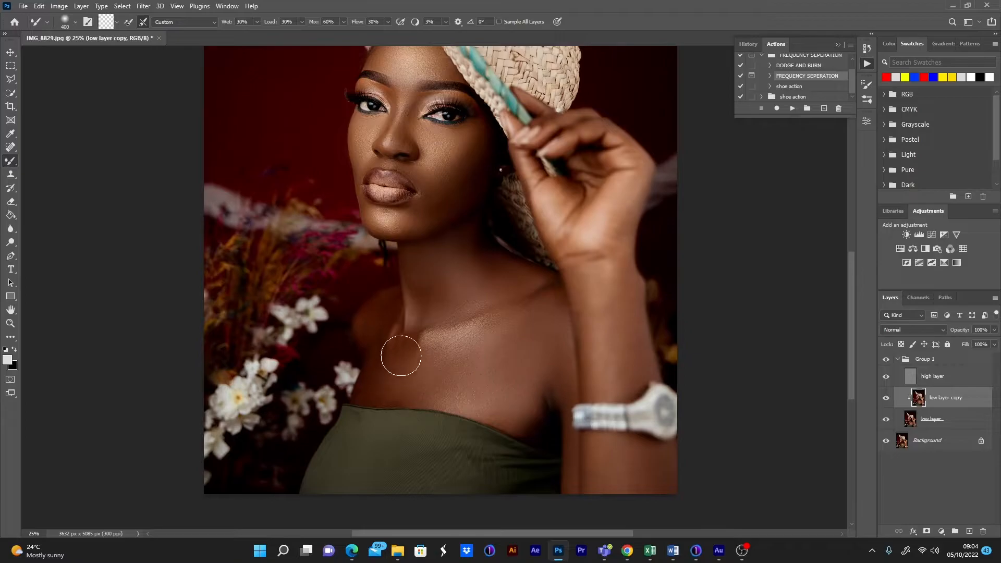
- Blend the skin tones on the neck and near shoulder with the Mixer Brush, reducing it to size 200
mouse_move(445, 273)
mouse_down()
mouse_move(468, 305)
mouse_move(472, 266)
mouse_up()
key(bracketleft)
key(bracketleft)
key(bracketleft)
key(bracketleft)
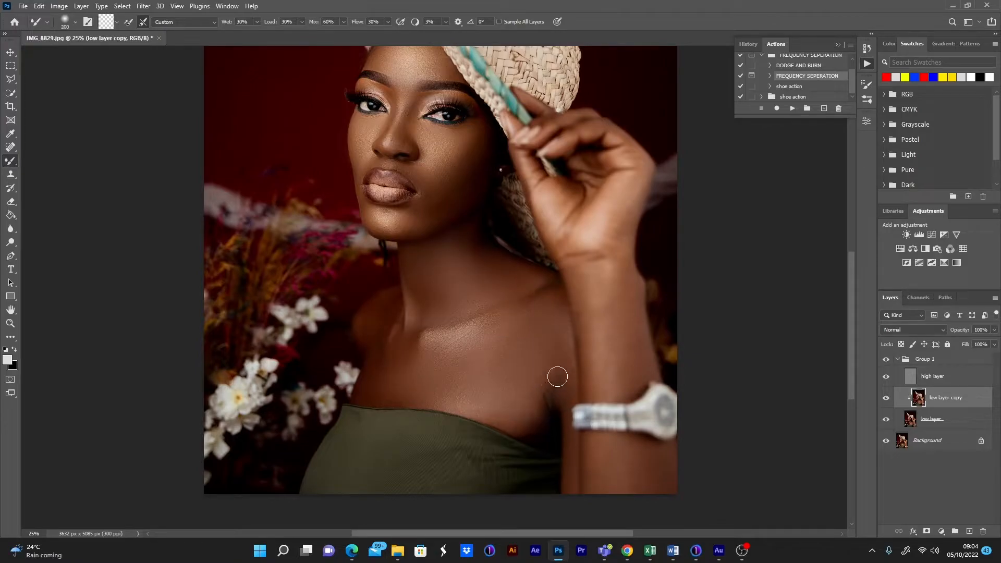
- Smooth the skin along the raised forearm with the Mixer Brush at size 300
key(bracketright)
key(bracketright)
key(bracketleft)
key(bracketleft)
key(bracketleft)
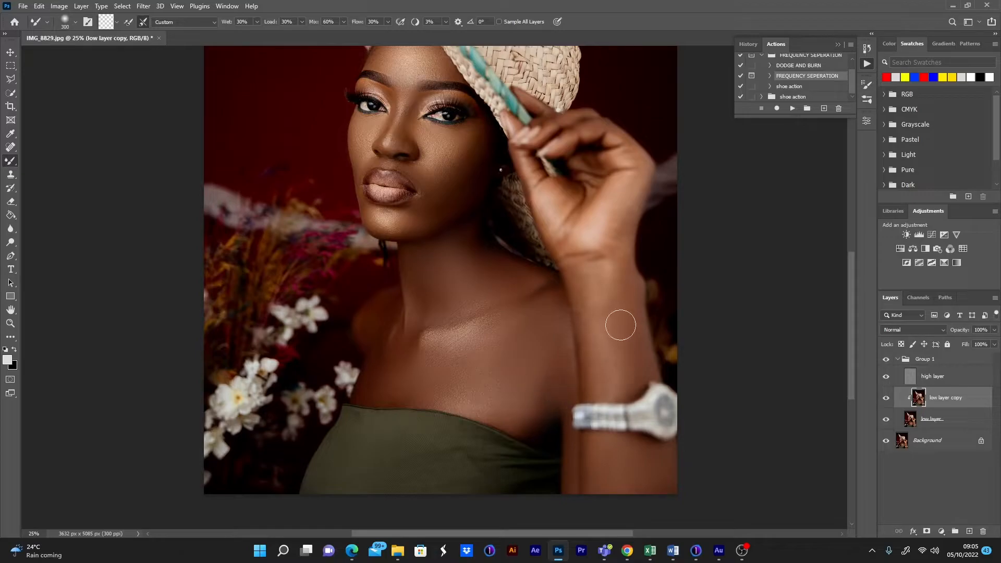
- Smooth the fingers and hand on the hat brim with a small Mixer Brush, enlarging it to size 150
scroll(591, 244, up, 3)
key(bracketleft)
key(bracketleft)
key(bracketleft)
key(bracketleft)
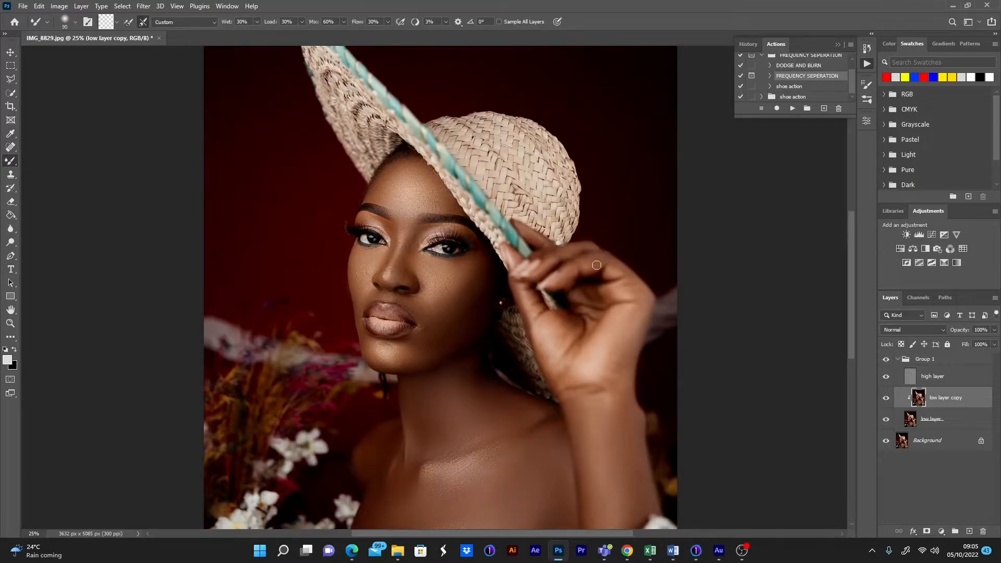
key(bracketright)
key(bracketright)
key(bracketright)
- Compare the whole portrait with the low layer copy hidden and shown
key(ctrl+minus)
click(888, 400)
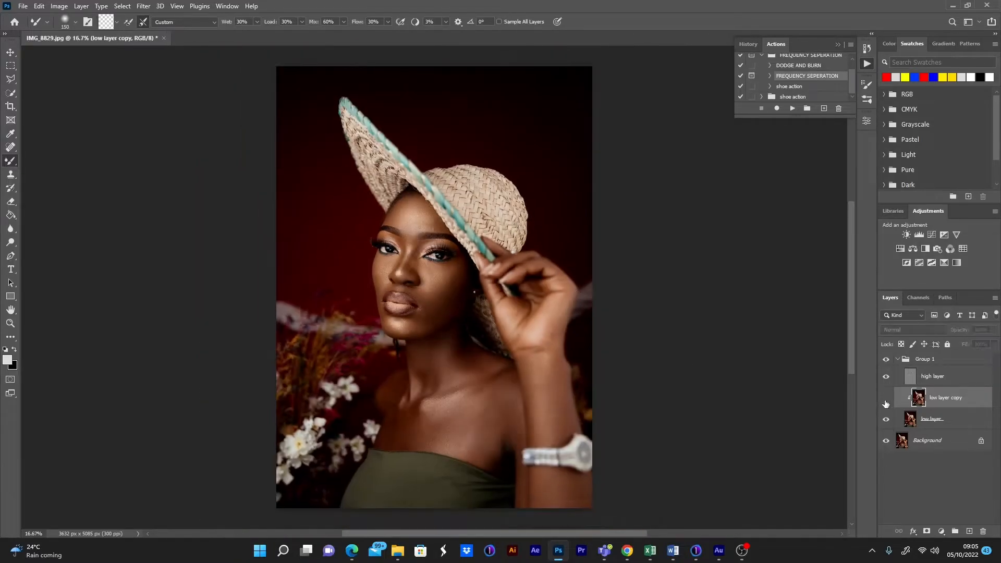
click(886, 400)
- Blend the skin tones on the far shoulder beside the neck with the Mixer Brush, settling on size 200
key(bracketright)
key(bracketright)
key(bracketright)
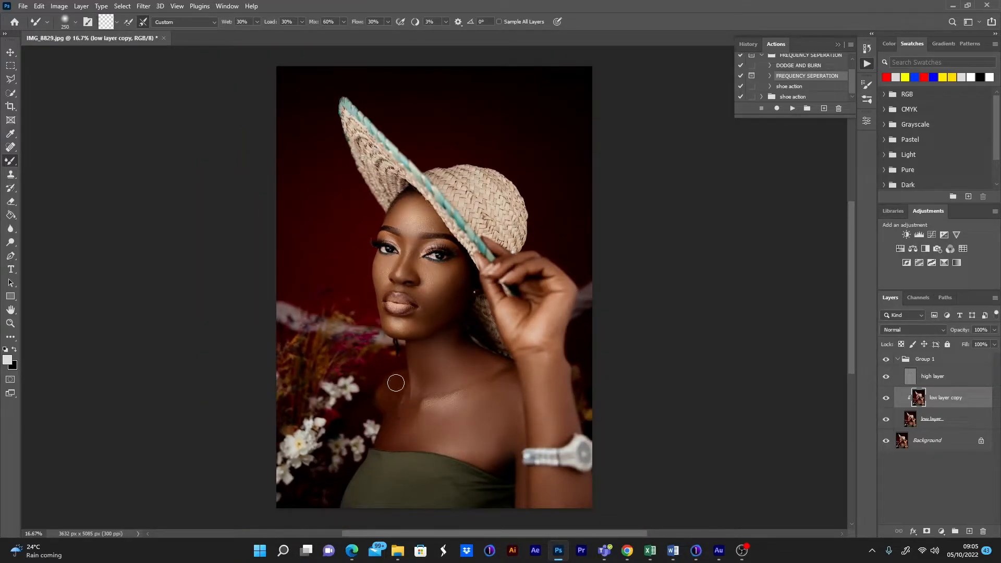
key(bracketleft)
key(bracketleft)
key(bracketleft)
key(bracketright)
- Toggle the low layer copy's visibility repeatedly to check the skin smoothing before and after
click(887, 399)
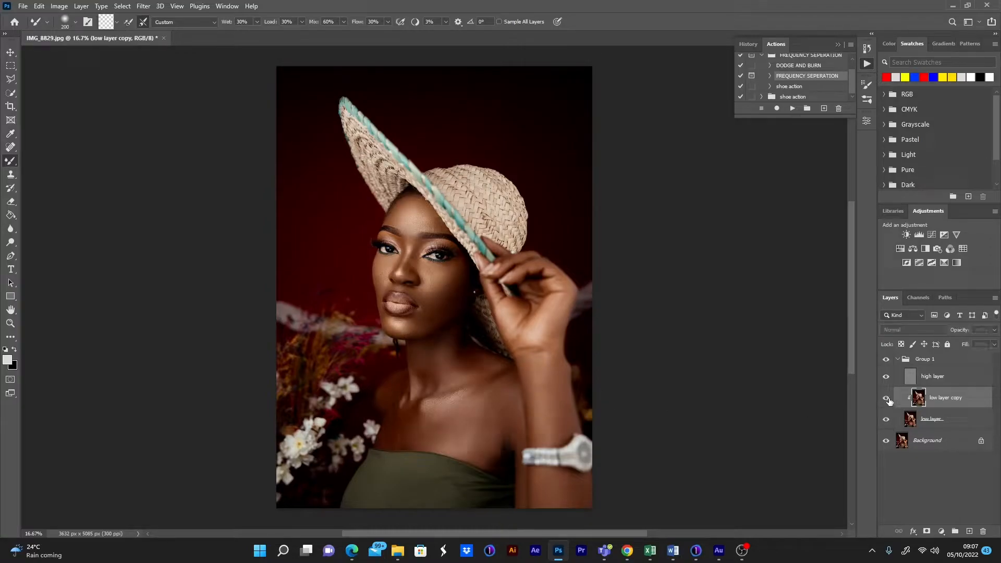
click(887, 399)
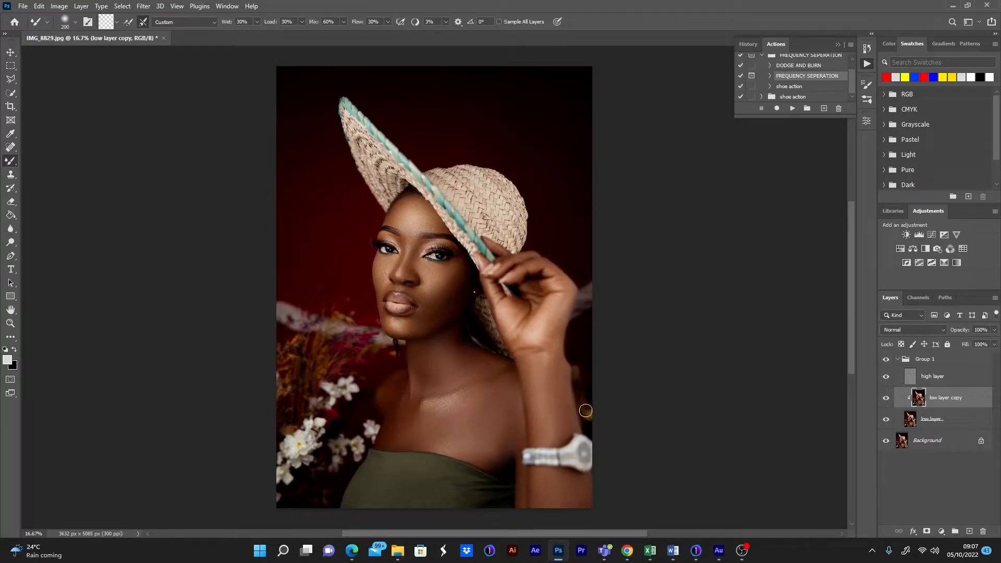
click(887, 399)
click(887, 399)
click(887, 399)
click(886, 399)
- Touch up the remaining uneven skin on the low layer copy with the Mixer Brush, finishing at size 150
key(bracketright)
key(bracketright)
key(bracketright)
key(bracketleft)
key(bracketleft)
- Collapse the frequency separation group and rename it FS
click(898, 360)
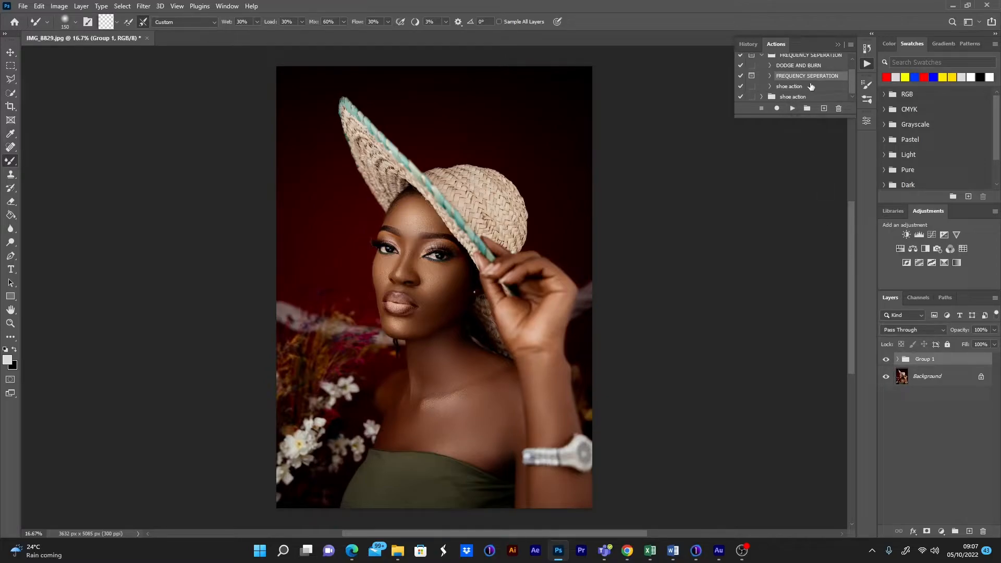
click(782, 66)
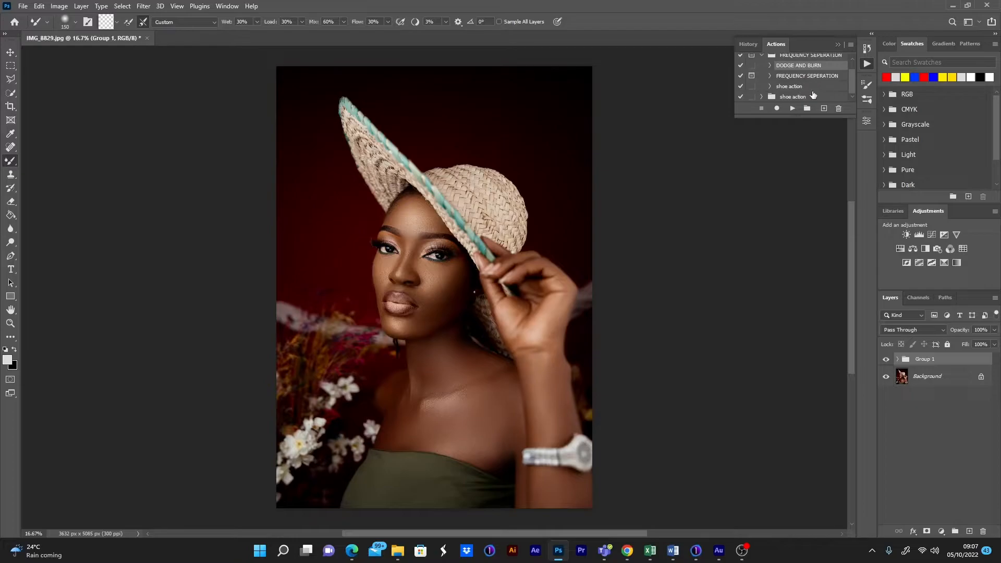
double_click(924, 360)
text(FS)
click(931, 415)
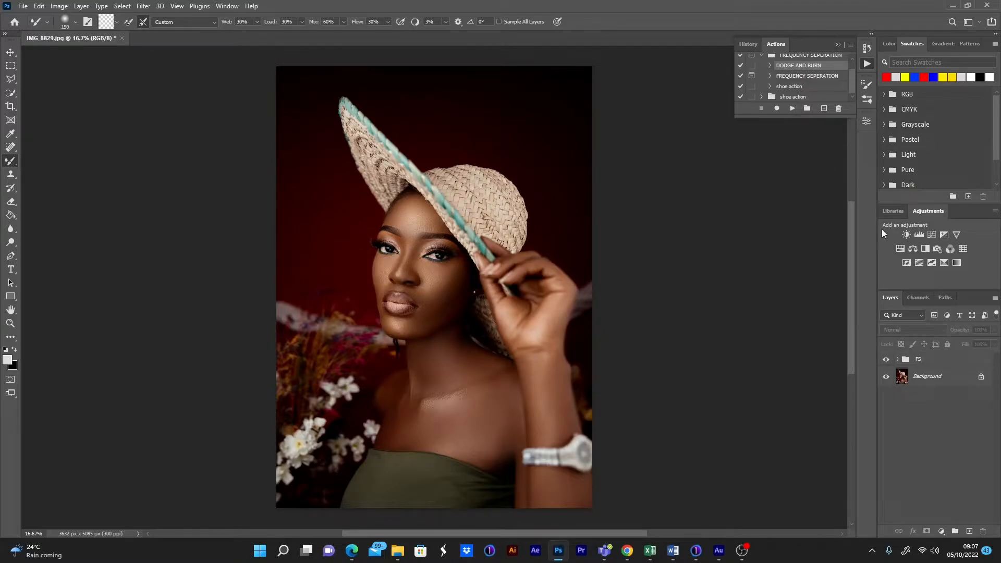
- Run the DODGE AND BURN action above the FS group, keeping the regular Brush at 1% flow
click(930, 362)
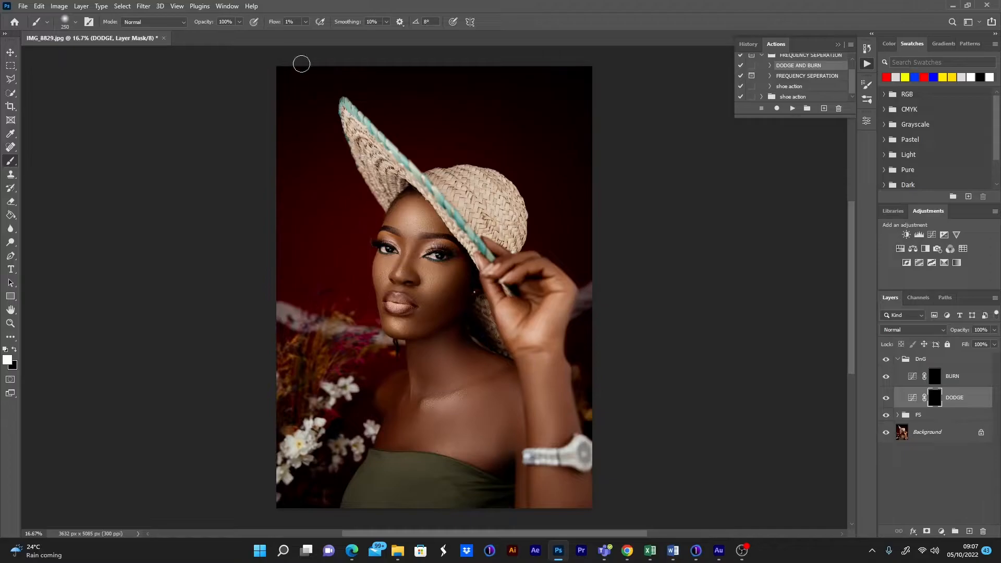
right_click(12, 163)
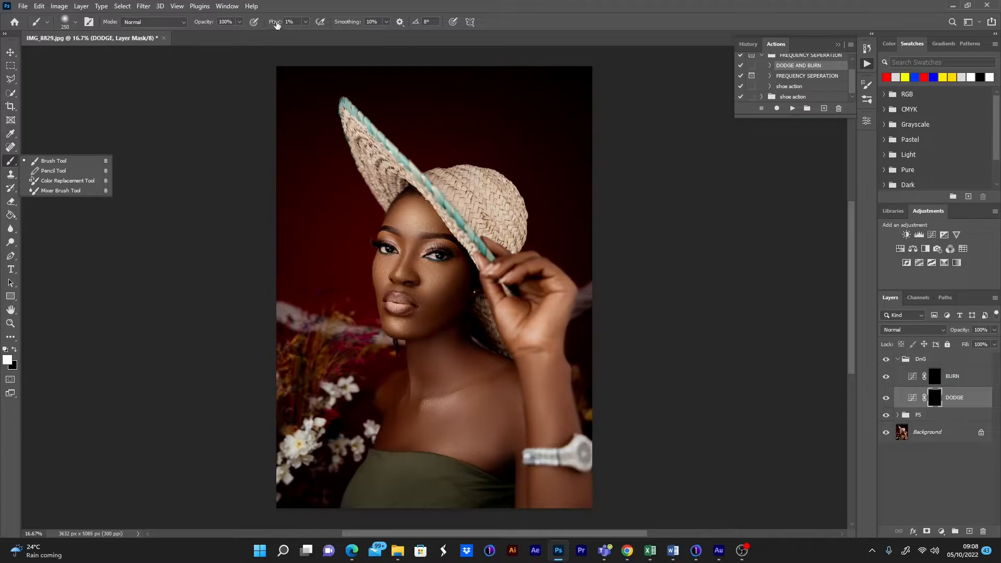
click(296, 23)
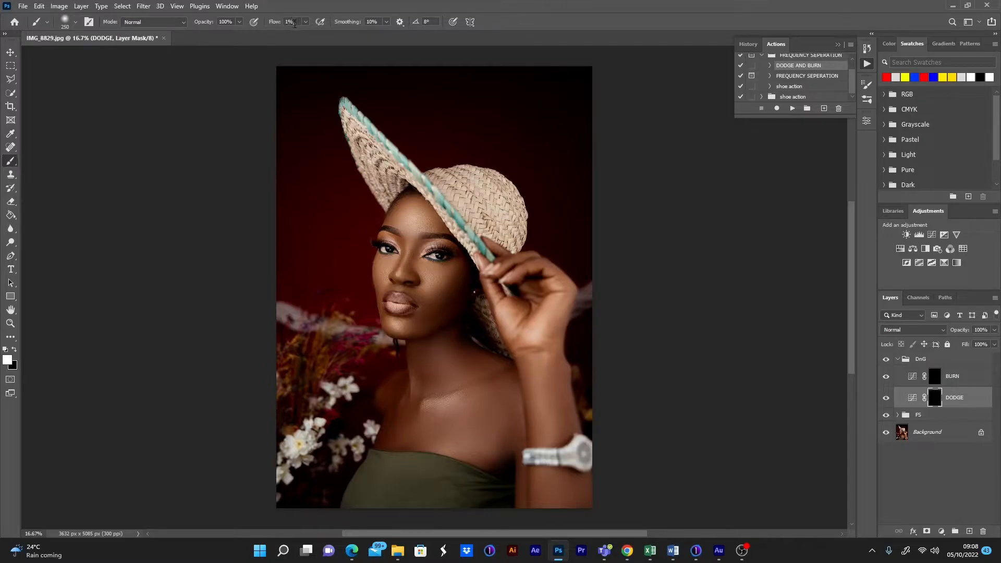
- Dodge the forehead and nose bridge on the DODGE mask with the Brush at 1% flow, reducing it from size 300 to 90
key(z)
drag(419, 221, 488, 231)
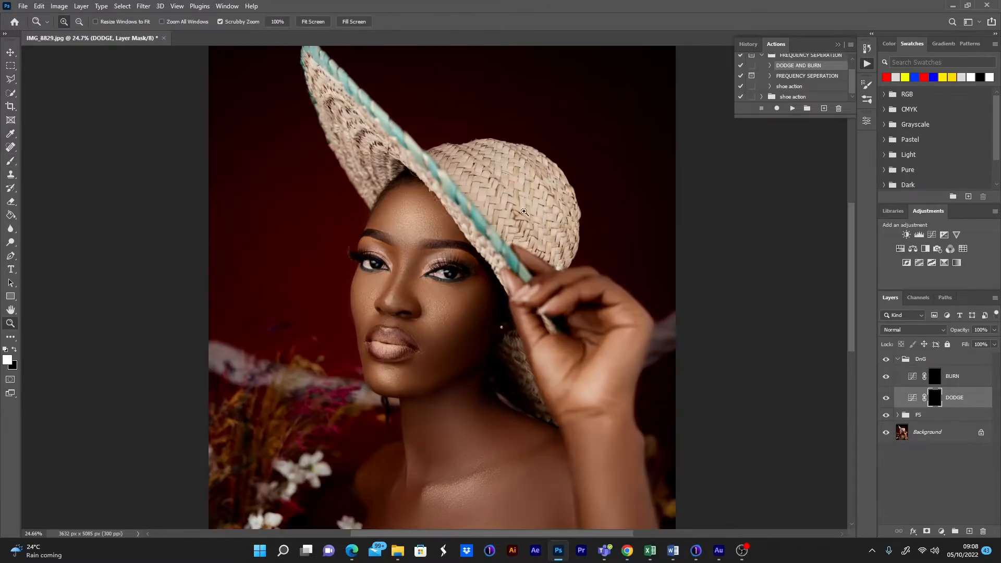
drag(548, 257, 532, 260)
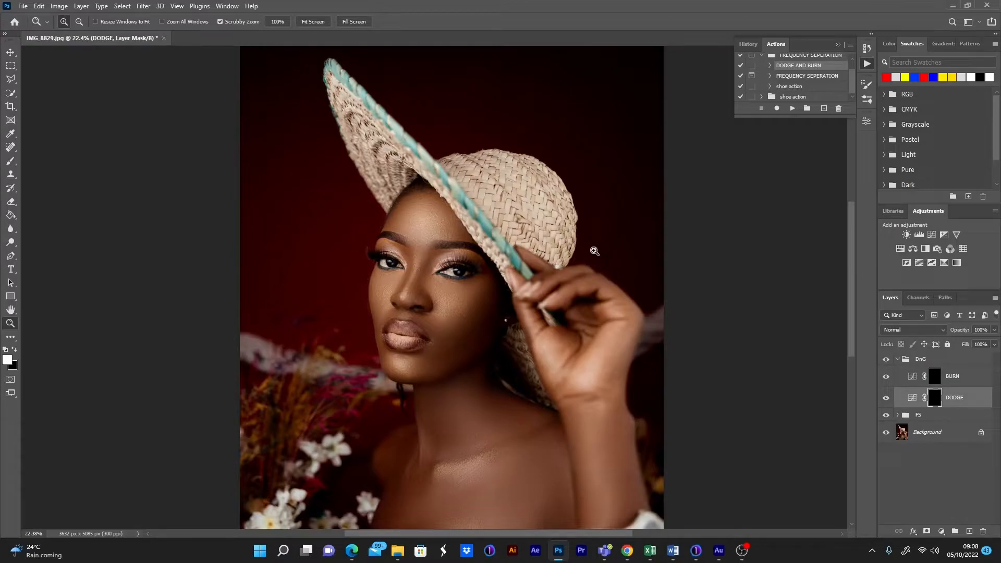
drag(852, 242, 849, 257)
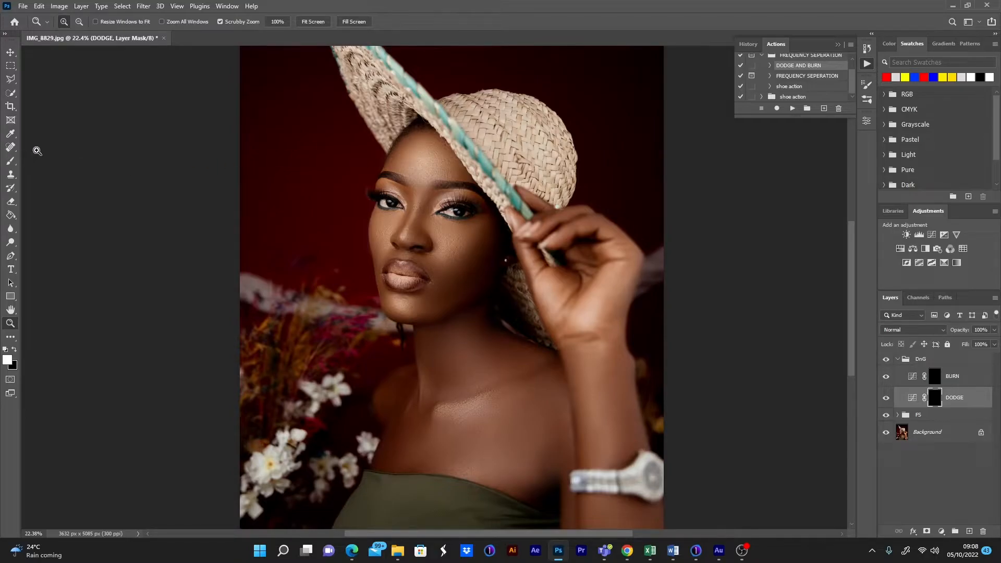
click(15, 164)
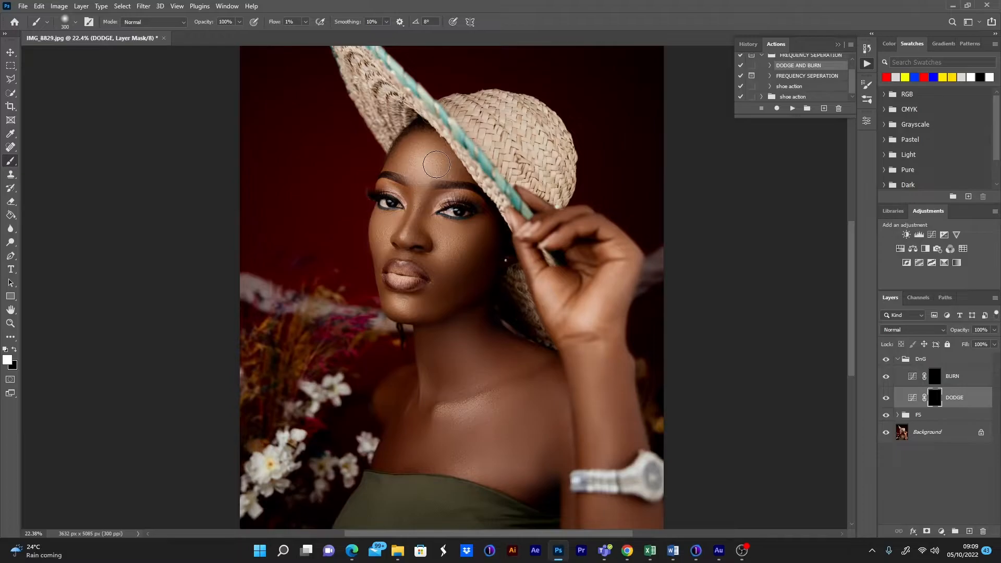
key(bracketright)
key(bracketleft)
key(bracketleft)
key(bracketleft)
key(bracketleft)
key(bracketleft)
key(bracketleft)
key(bracketleft)
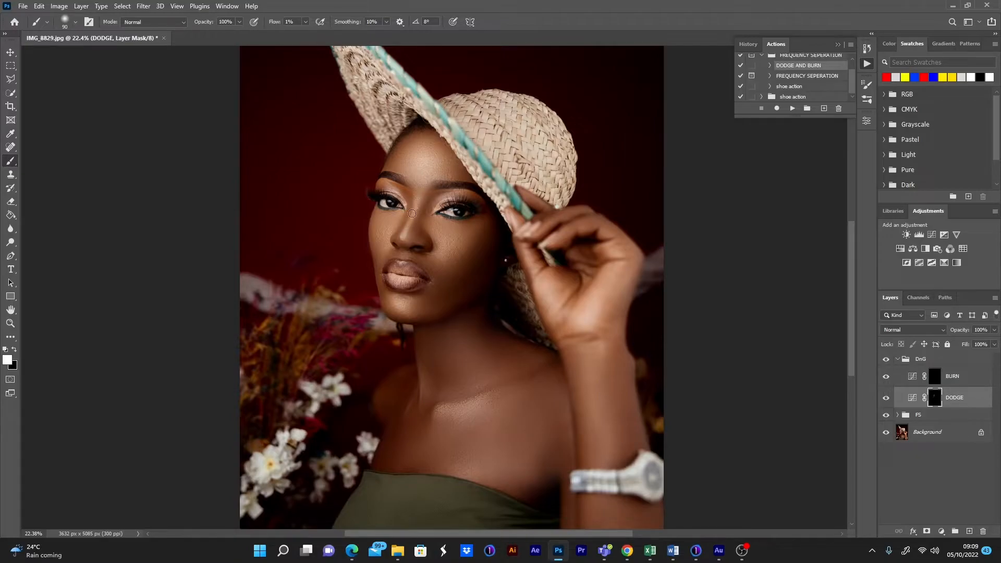
- Dodge the cheeks on both sides of the nose on the DODGE mask, enlarging the brush to size 200
key(bracketright)
key(bracketright)
key(bracketright)
key(bracketright)
mouse_move(453, 230)
mouse_down()
mouse_move(445, 258)
mouse_move(475, 233)
mouse_move(461, 257)
mouse_move(468, 236)
mouse_move(436, 223)
mouse_move(435, 232)
mouse_move(465, 239)
mouse_move(481, 222)
mouse_move(436, 259)
mouse_move(447, 260)
mouse_move(410, 304)
mouse_move(396, 305)
mouse_move(407, 307)
mouse_move(385, 221)
mouse_move(380, 232)
mouse_move(394, 223)
mouse_move(379, 232)
mouse_move(391, 222)
mouse_move(381, 221)
mouse_move(384, 250)
mouse_move(395, 218)
mouse_move(383, 217)
mouse_move(397, 310)
mouse_move(414, 297)
mouse_move(396, 297)
mouse_move(389, 239)
mouse_up()
- Toggle the DODGE layer's visibility to compare the face highlights before and after
click(889, 400)
click(888, 402)
click(889, 403)
click(889, 405)
click(888, 402)
click(889, 401)
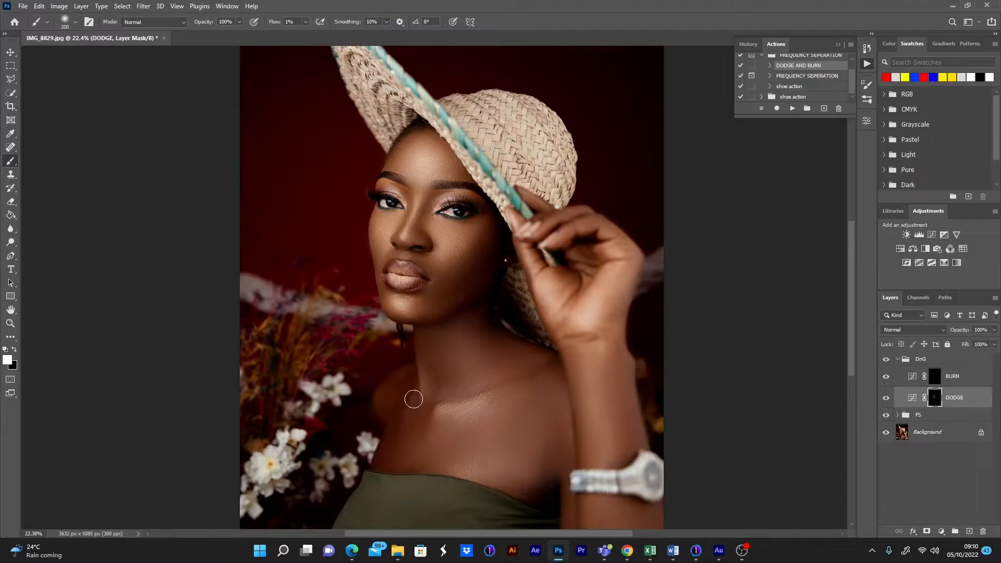
- Dodge the collarbone and upper chest with the size 200 brush, and compare with the DODGE layer hidden and shown
mouse_move(420, 381)
mouse_down()
mouse_move(422, 407)
mouse_move(423, 383)
mouse_up()
mouse_move(495, 397)
mouse_down()
mouse_move(416, 411)
mouse_move(419, 390)
mouse_move(410, 414)
mouse_up()
click(886, 399)
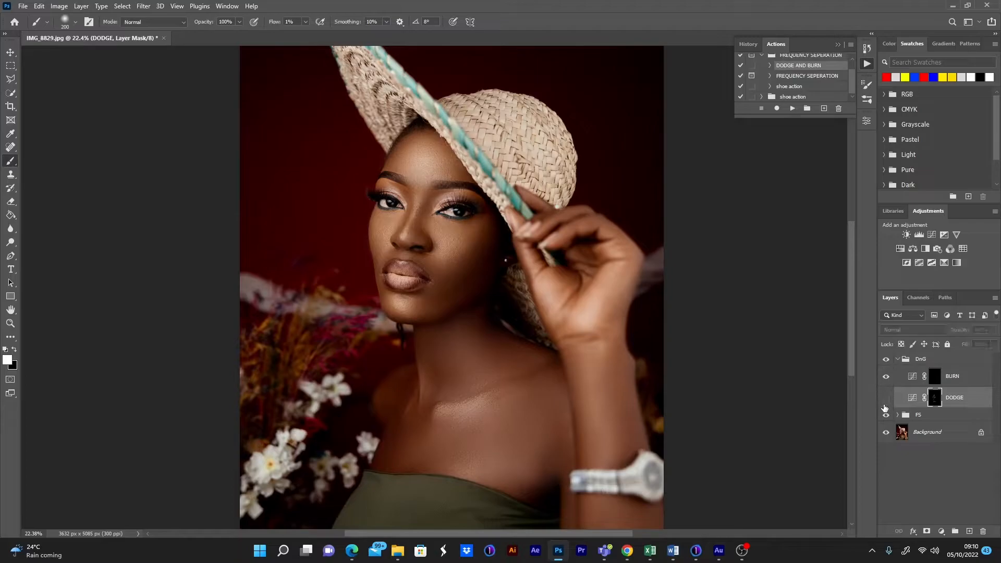
click(886, 399)
click(887, 399)
click(887, 399)
click(887, 399)
click(886, 399)
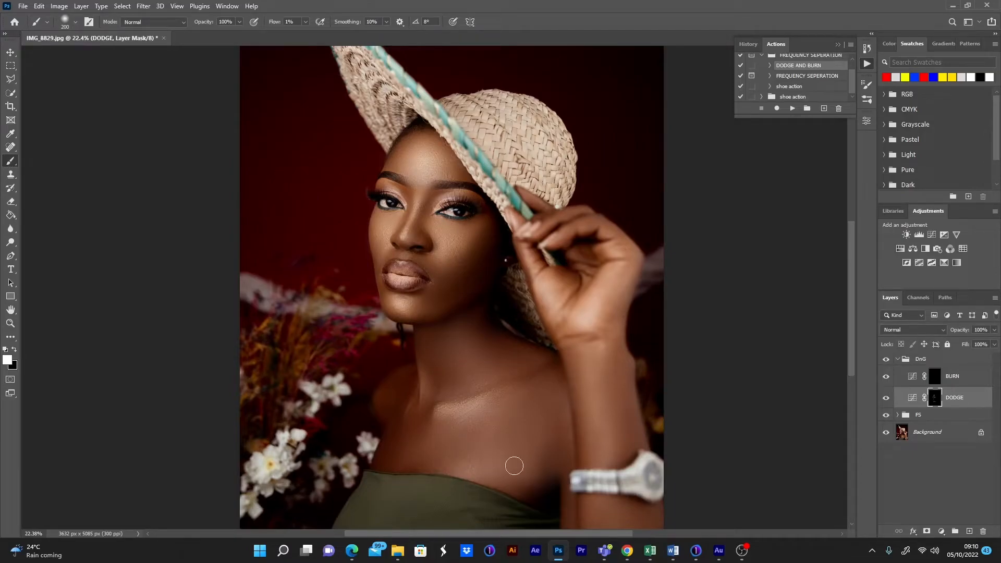
- Burn the shadowed side of the face on the BURN mask with the brush at size 125
click(950, 382)
key(bracketleft)
key(bracketleft)
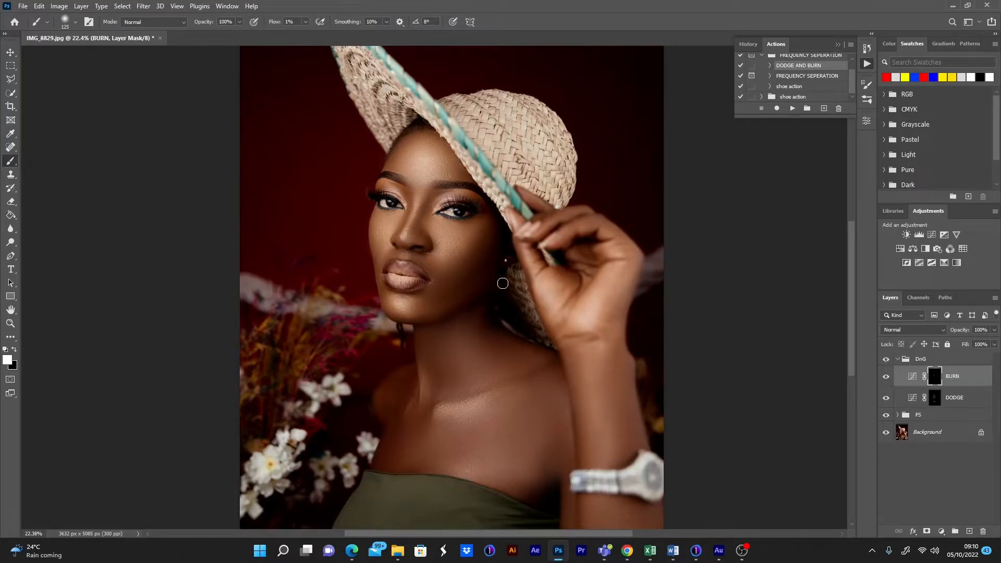
- Deepen the remaining shadow areas on the BURN mask with varying brush sizes, finishing at size 150
key(bracketright)
key(bracketright)
key(bracketright)
key(bracketright)
key(bracketright)
key(bracketleft)
key(bracketleft)
key(bracketleft)
key(bracketleft)
key(bracketright)
key(bracketright)
key(bracketright)
key(bracketleft)
key(bracketleft)
key(bracketleft)
- Dodge the raised forearm on the DODGE mask, enlarging the brush to size 400
click(956, 402)
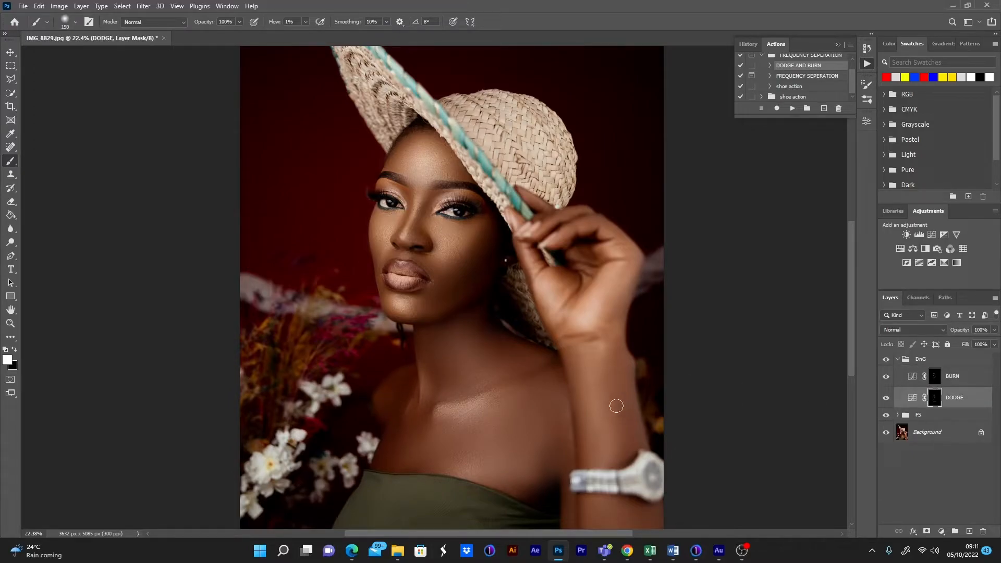
key(bracketright)
key(bracketright)
key(bracketright)
key(bracketright)
key(bracketright)
mouse_move(563, 366)
mouse_down()
mouse_move(566, 384)
mouse_move(555, 309)
mouse_up()
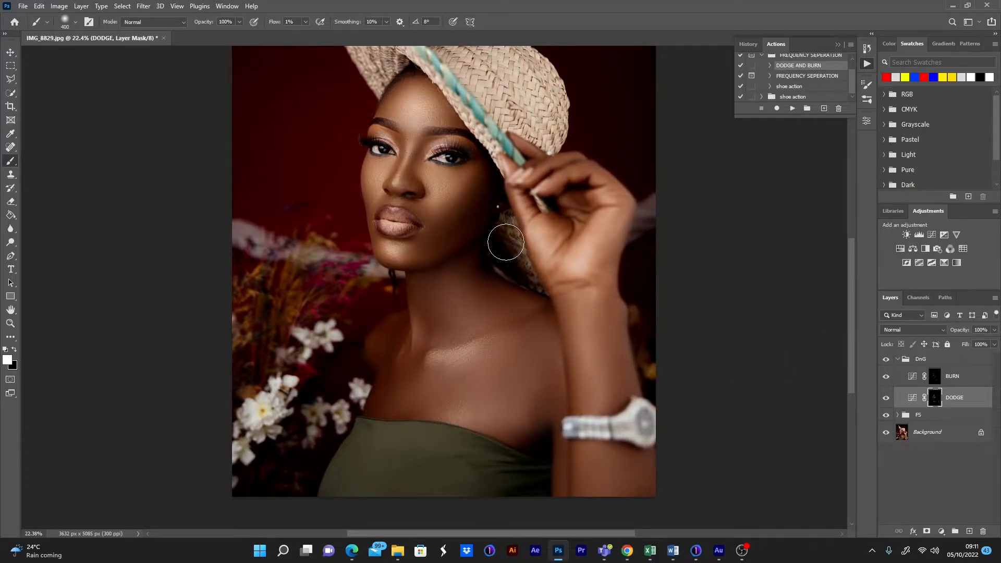
- Compare the whole portrait with the DnG group hidden and shown, and collapse the group
key(ctrl+minus)
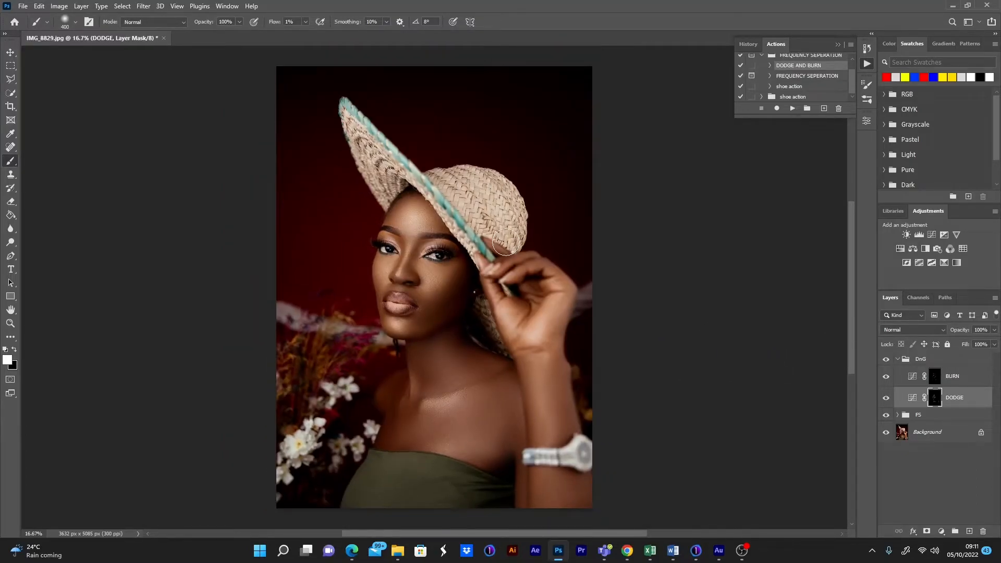
click(885, 361)
click(889, 362)
click(887, 363)
click(888, 365)
click(906, 363)
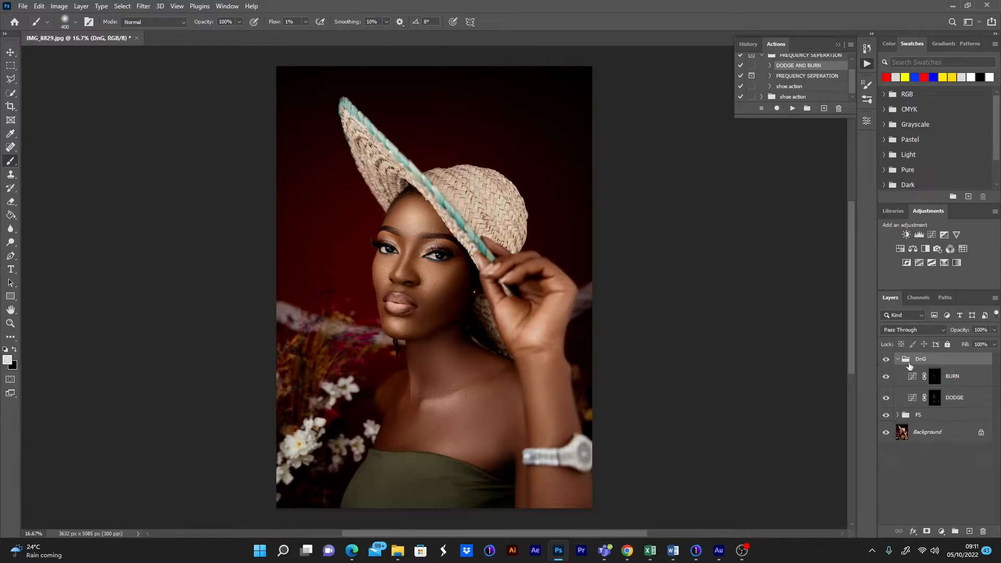
click(897, 359)
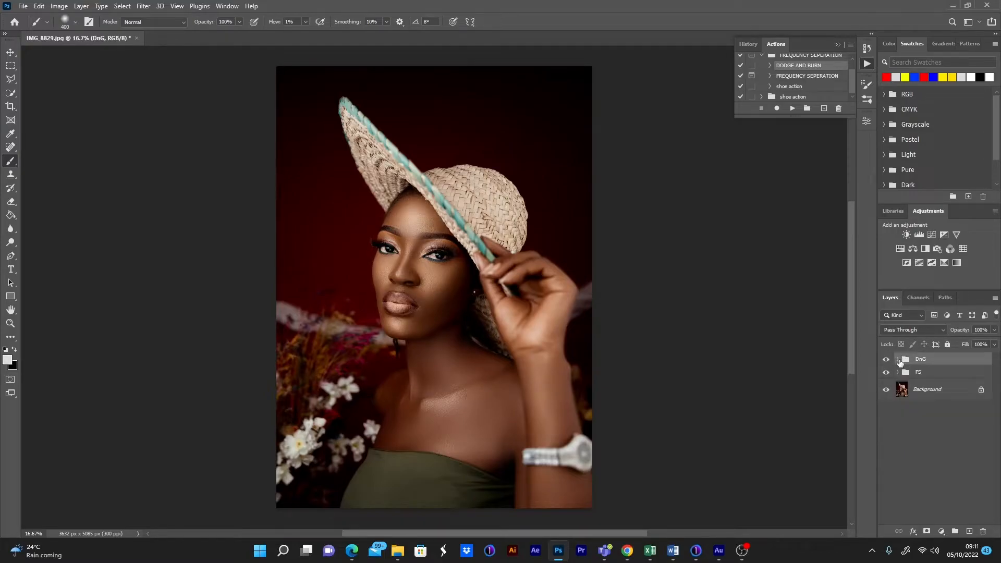
- Try a lower opacity on the DnG group and return it to 100%
click(995, 329)
drag(994, 342, 969, 342)
mouse_move(982, 343)
mouse_down()
mouse_move(970, 343)
mouse_move(999, 343)
mouse_up()
- Toggle the visibility of the DnG and FS groups to compare their effects on the portrait
click(886, 360)
click(886, 360)
click(886, 360)
click(886, 372)
click(887, 375)
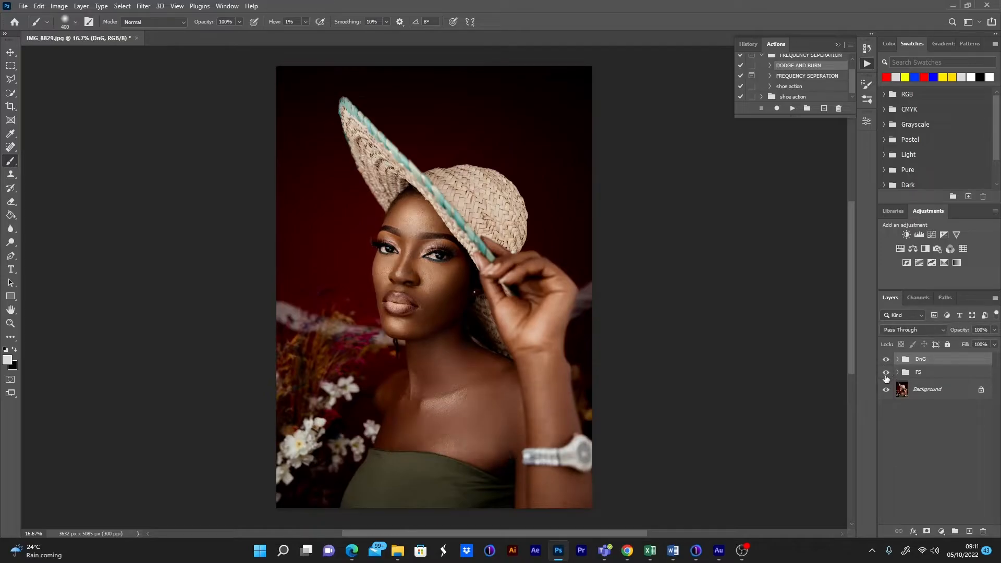
- Set the FS group's opacity to 90%
click(925, 373)
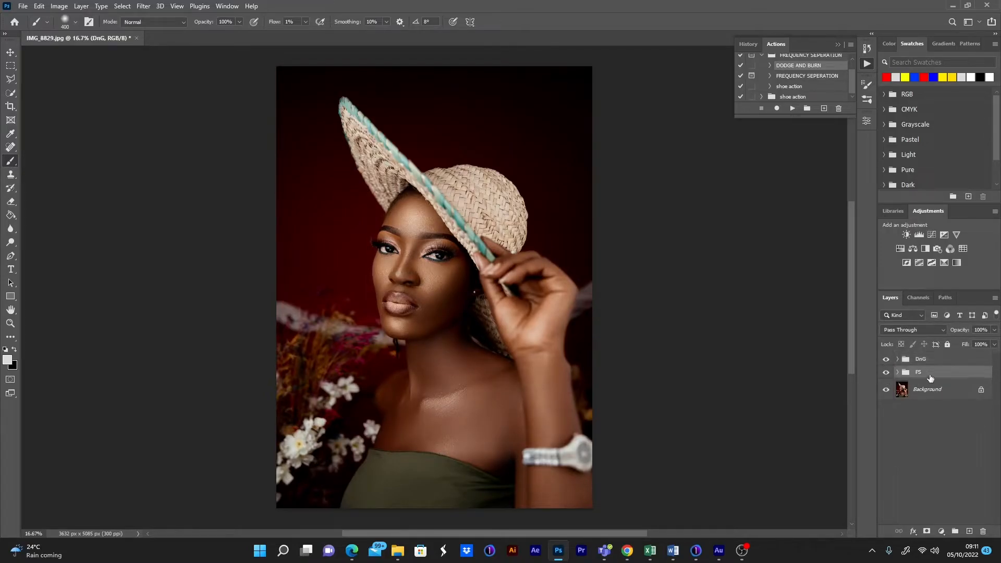
click(995, 330)
drag(994, 342, 988, 343)
- Hide the FS and DnG groups and show them again to compare the retouch with the original
click(886, 373)
click(886, 373)
click(886, 359)
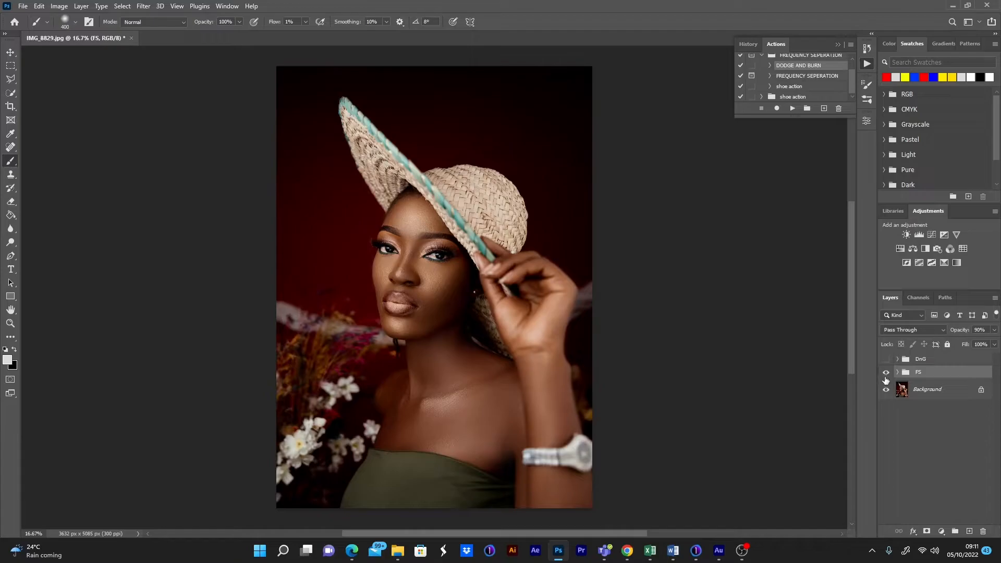
click(886, 373)
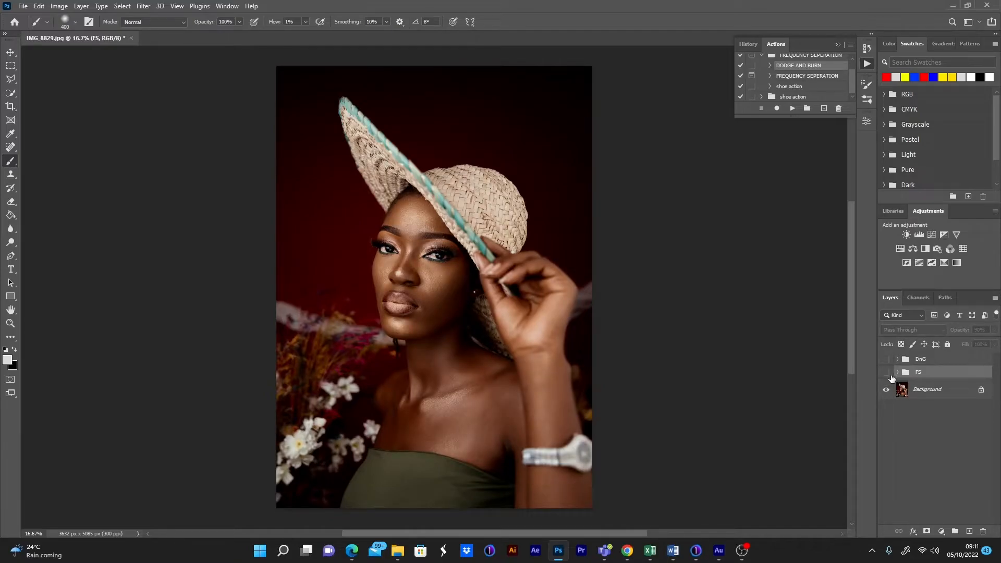
click(887, 373)
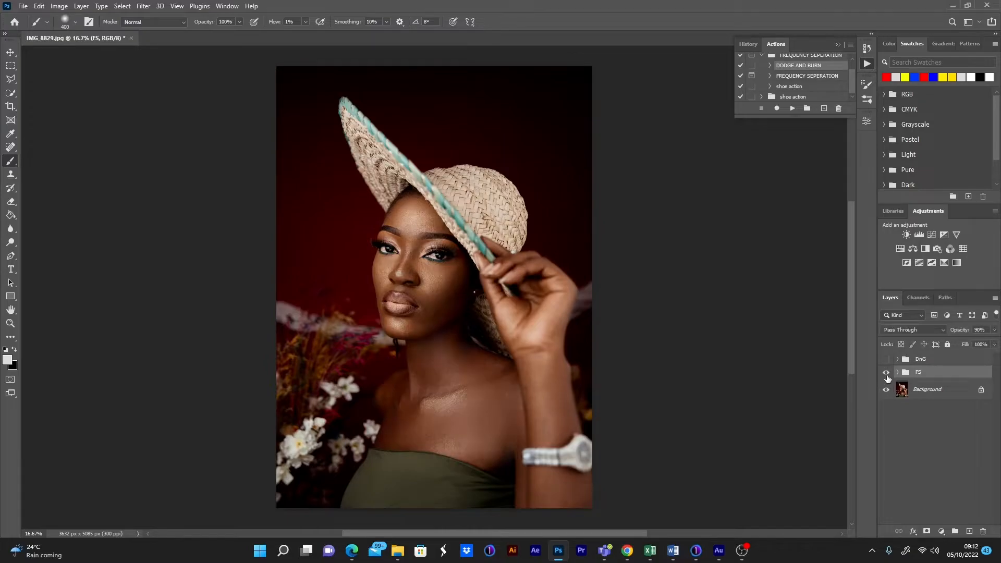
click(886, 360)
- Add a Levels adjustment layer above the DnG group
click(932, 359)
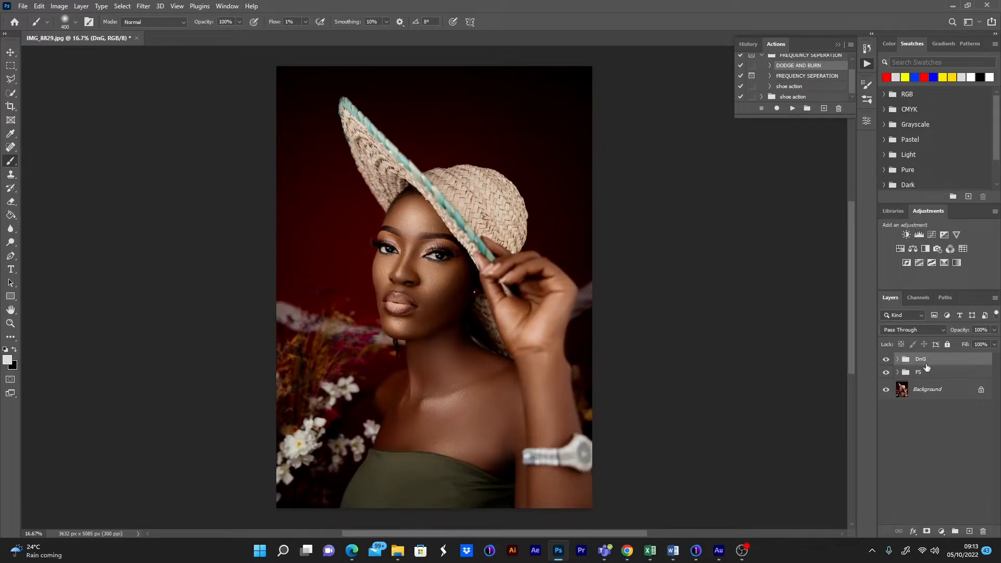
click(942, 532)
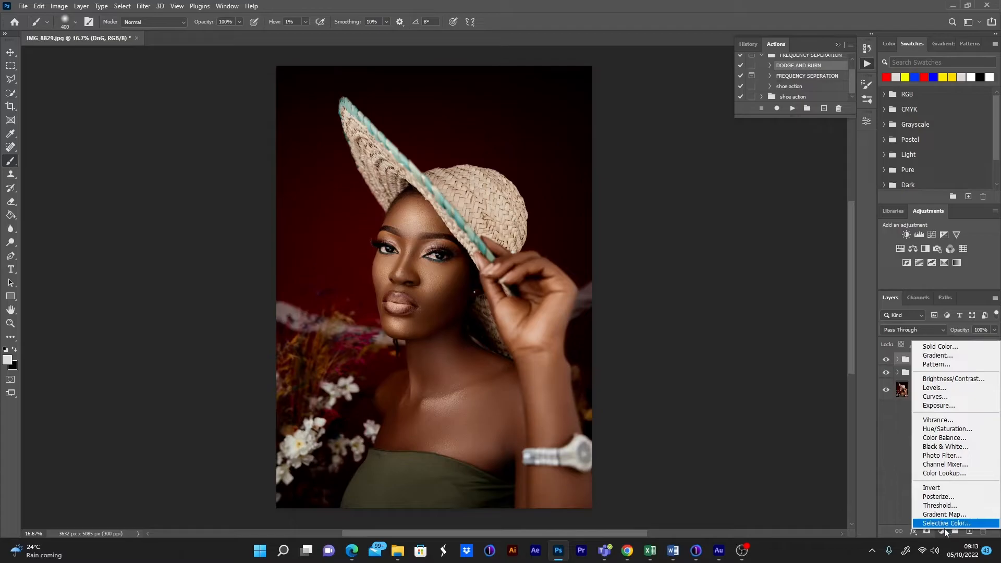
click(919, 235)
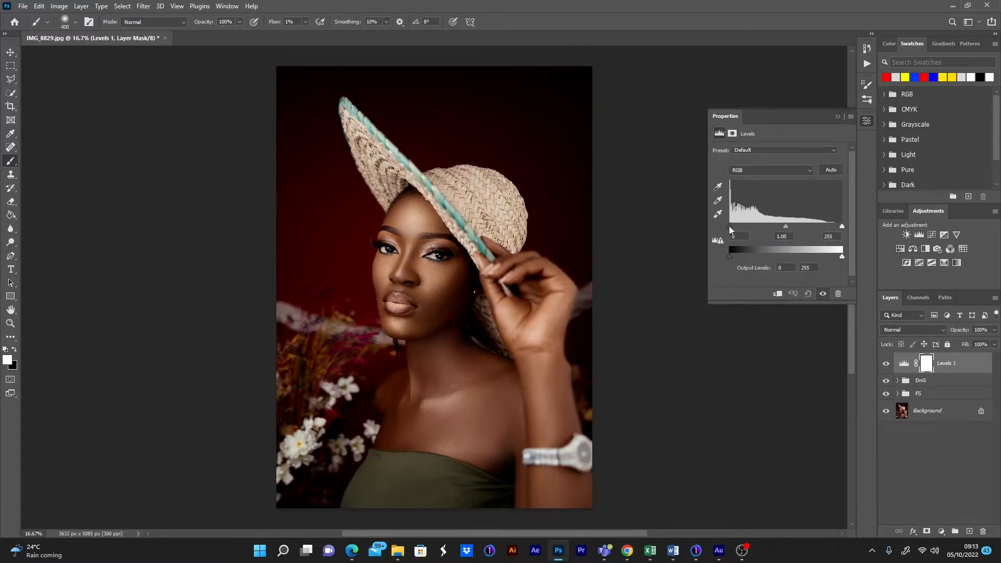
- Set the Levels adjustment's black input level to 6 and white input level to 244
drag(730, 227, 737, 233)
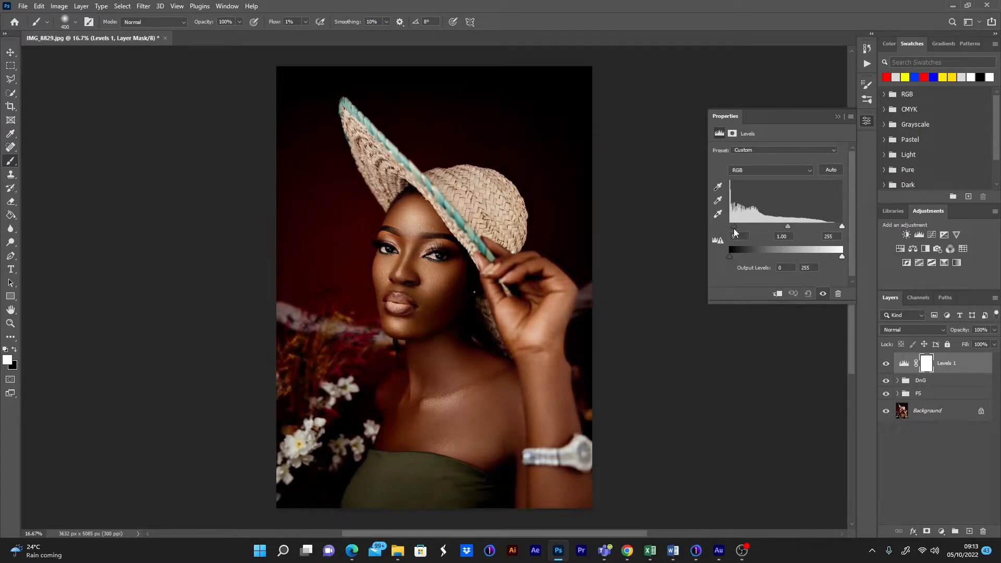
drag(733, 230, 733, 229)
drag(842, 227, 836, 227)
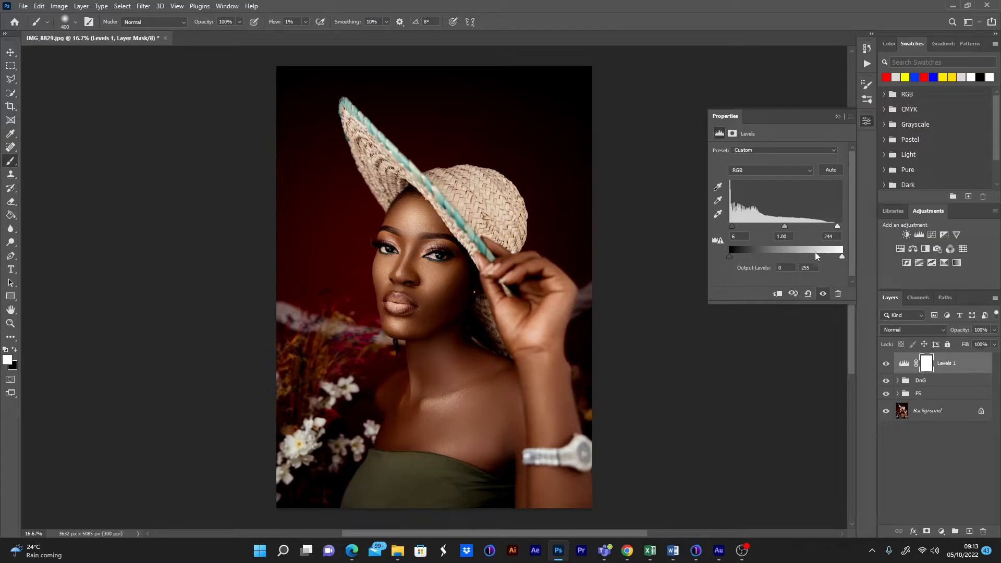
- Add a Color Balance adjustment layer, shift its midtones toward blue and adjust their cyan-red balance toward cyan
click(913, 250)
drag(764, 209, 776, 216)
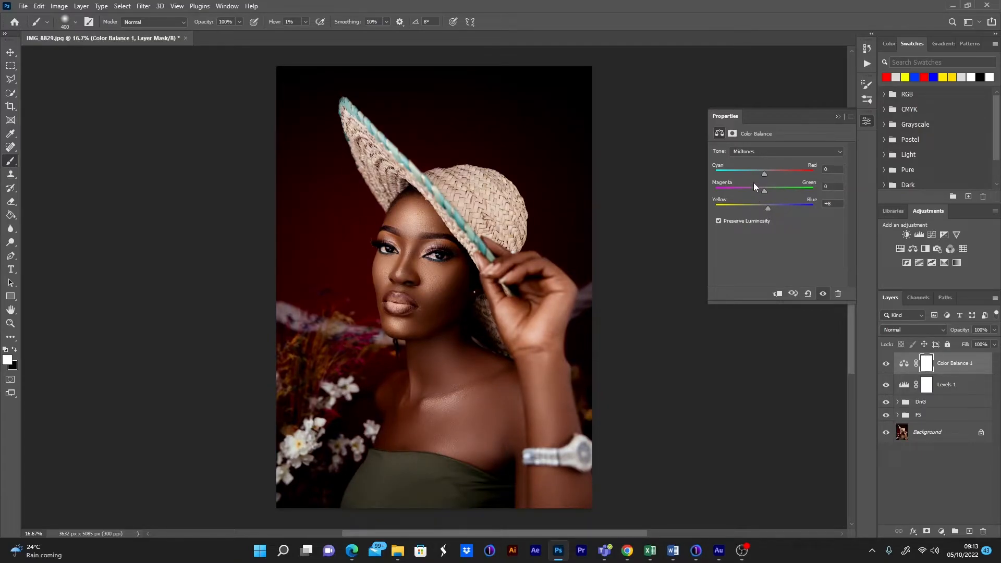
drag(765, 174, 756, 175)
- Add a Black & White adjustment layer and invert its mask to black to hide the effect
click(926, 250)
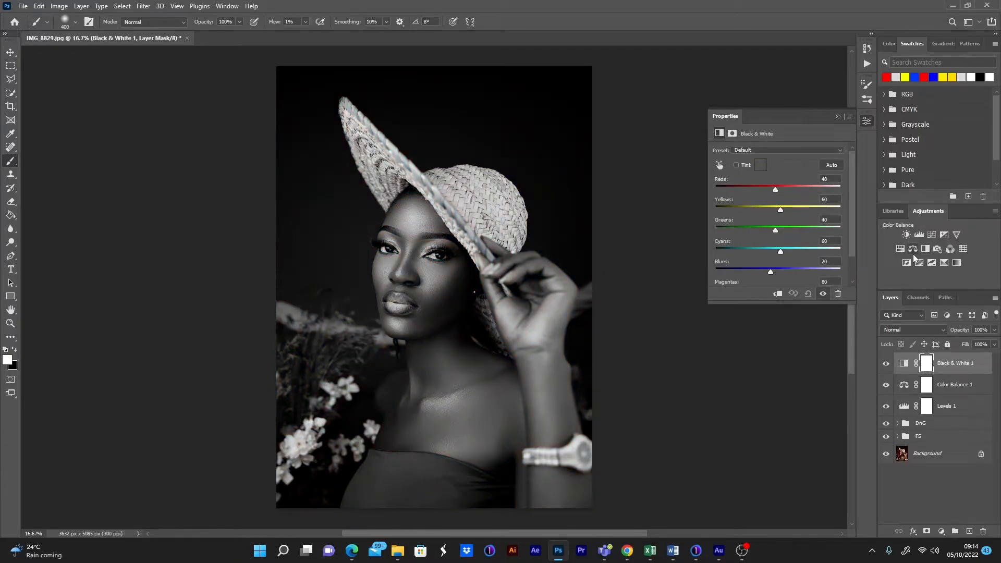
click(838, 116)
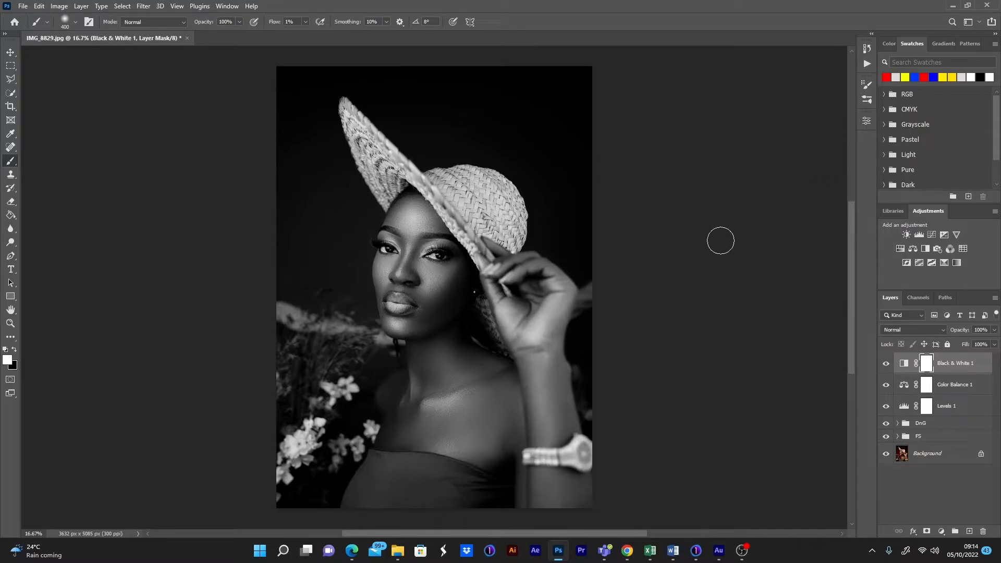
key(ctrl+i)
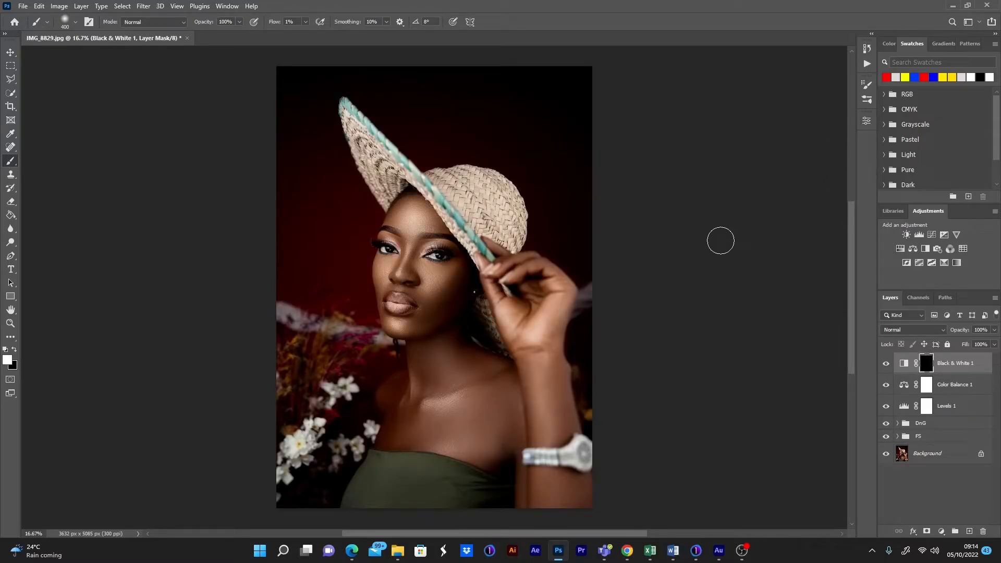
- Prepare the Brush tool for the eyes with 30% flow and a size of 45
key(z)
drag(412, 254, 513, 281)
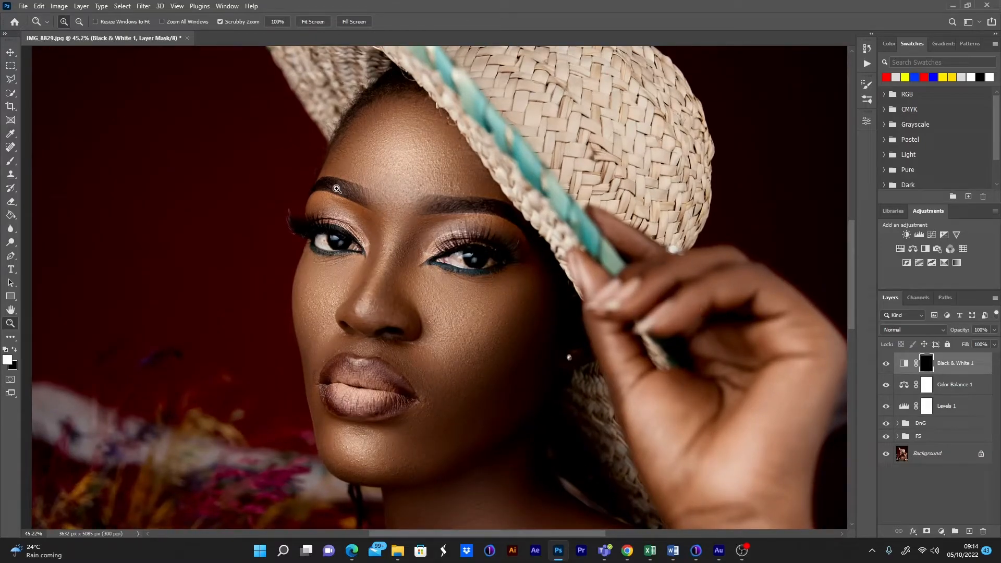
click(10, 165)
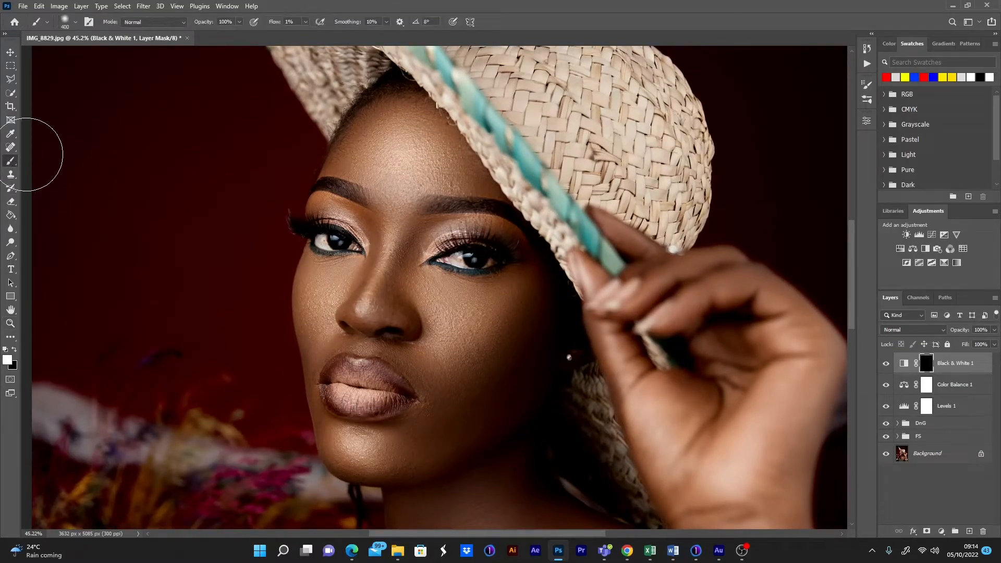
click(288, 22)
text(30)
key(Return)
key(bracketleft)
key(bracketleft)
key(bracketleft)
key(bracketleft)
key(bracketleft)
key(bracketleft)
key(bracketleft)
key(bracketleft)
key(bracketleft)
key(bracketleft)
key(bracketleft)
key(bracketleft)
key(bracketleft)
- Paint with white on the Black & White layer's mask over the whites of both eyes
click(14, 352)
key(d)
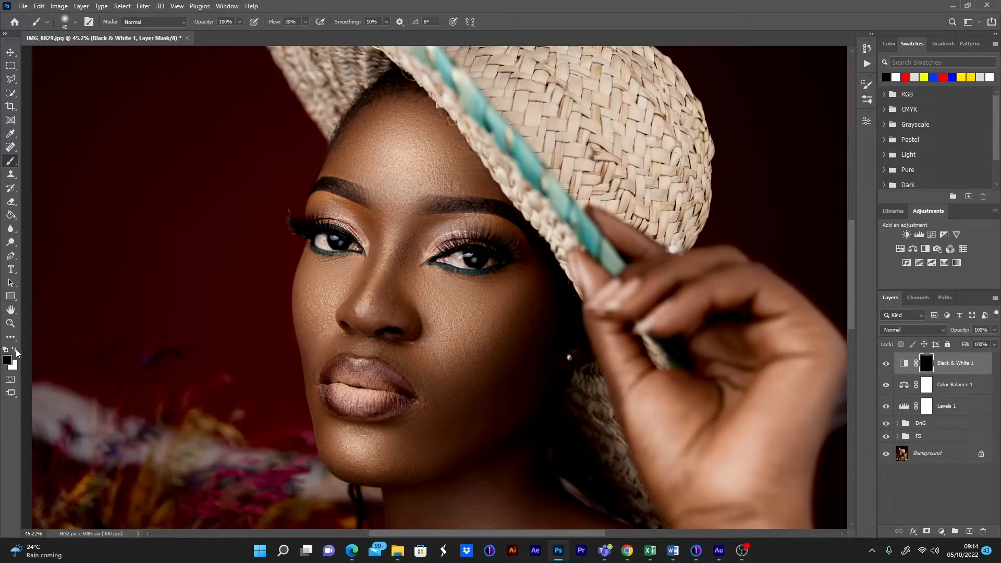
click(15, 351)
mouse_move(456, 261)
mouse_down()
mouse_move(466, 264)
mouse_move(460, 254)
mouse_move(473, 267)
mouse_up()
drag(350, 245, 350, 245)
- Toggle the Black & White layer's visibility to compare the eyes with and without desaturation
click(887, 365)
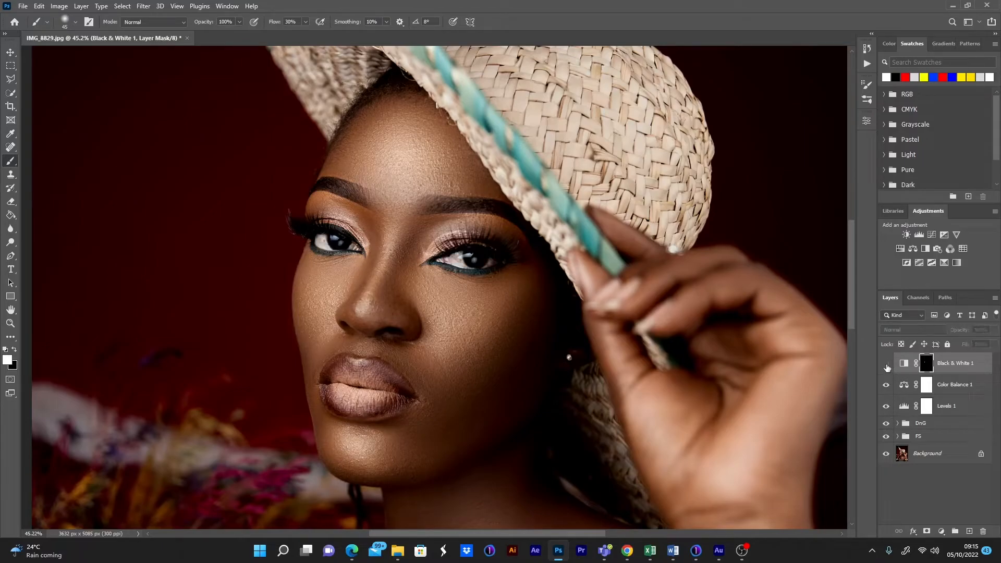
click(888, 365)
click(887, 365)
click(888, 366)
key(ctrl+0)
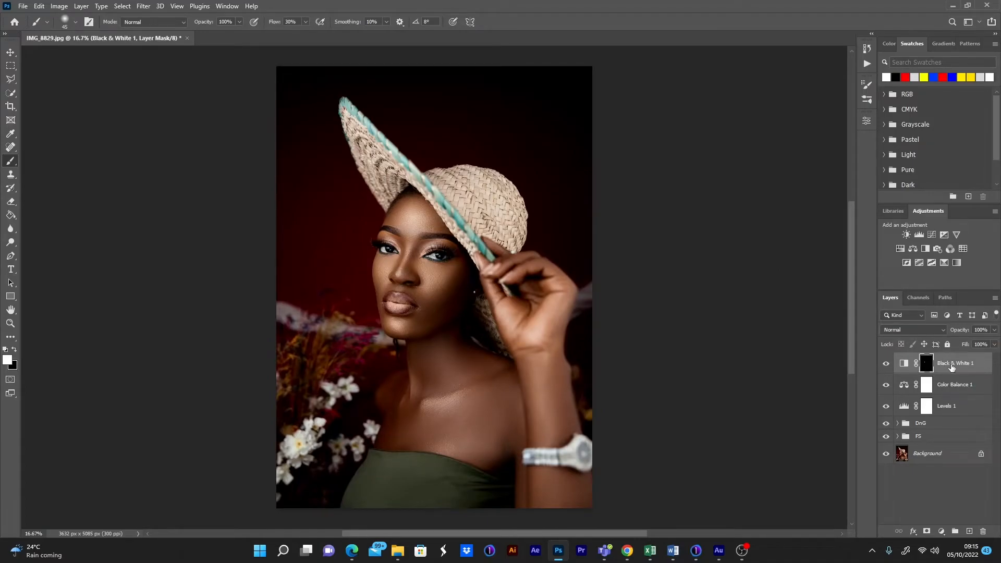
- Group the Black & White, Color Balance and Levels layers and name the group "adjustment"
click(958, 365)
shift+click(959, 412)
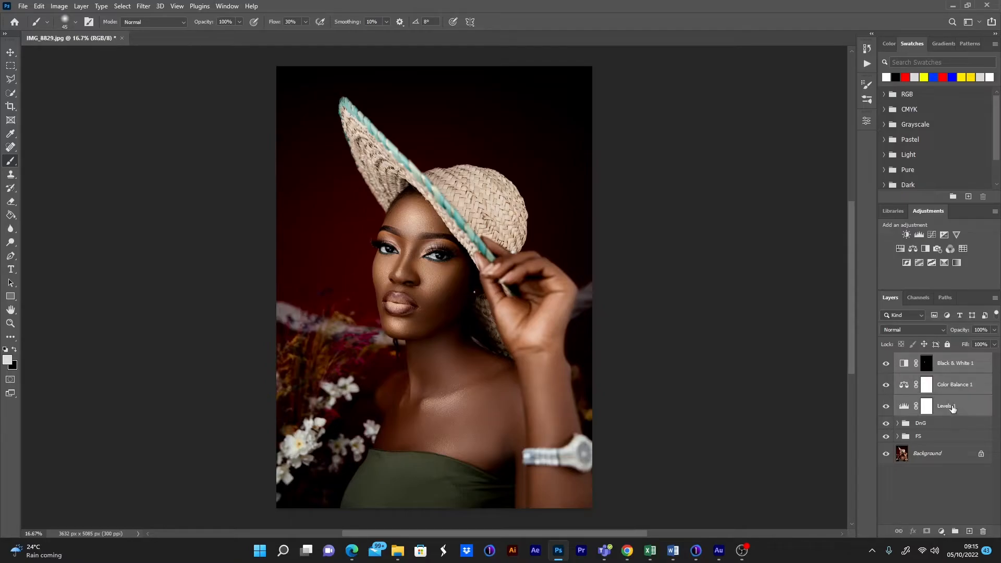
key(ctrl+g)
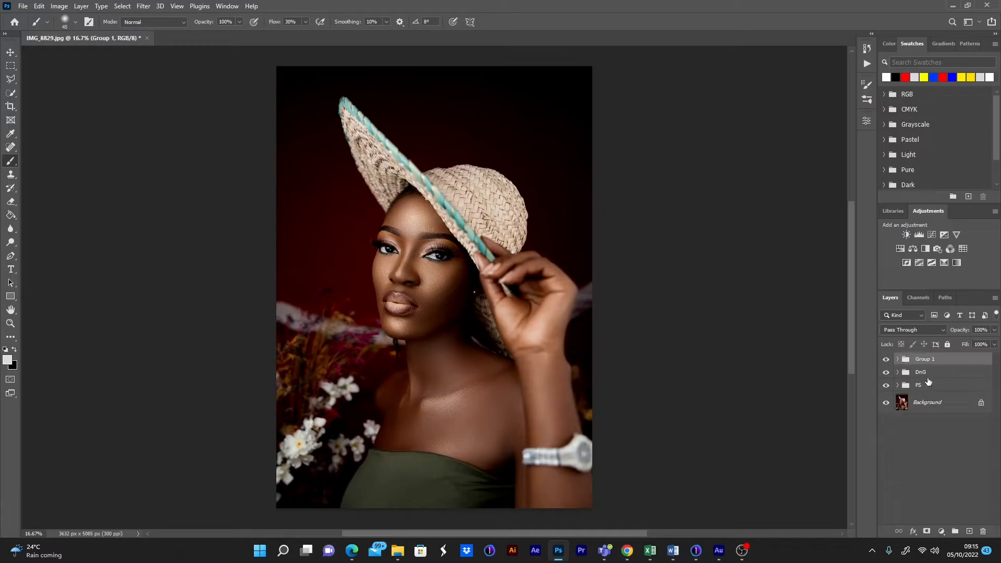
double_click(921, 362)
text(adjustment)
click(920, 436)
- Hide and show the adjustment group to compare its effect on the portrait
click(943, 361)
click(887, 361)
click(887, 362)
- Add a Black & White adjustment layer above the adjustment group and set its blend mode to Multiply
click(928, 248)
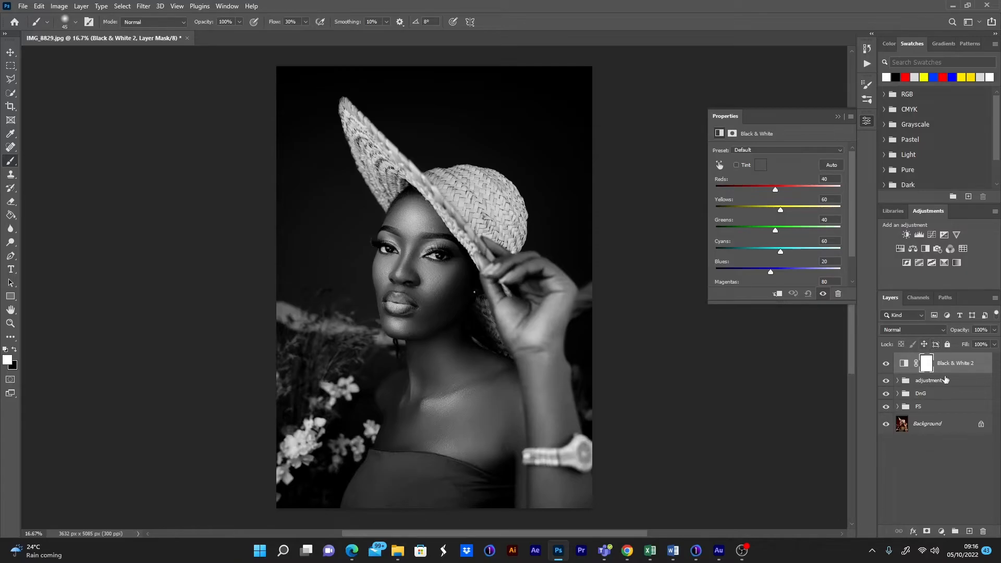
click(941, 328)
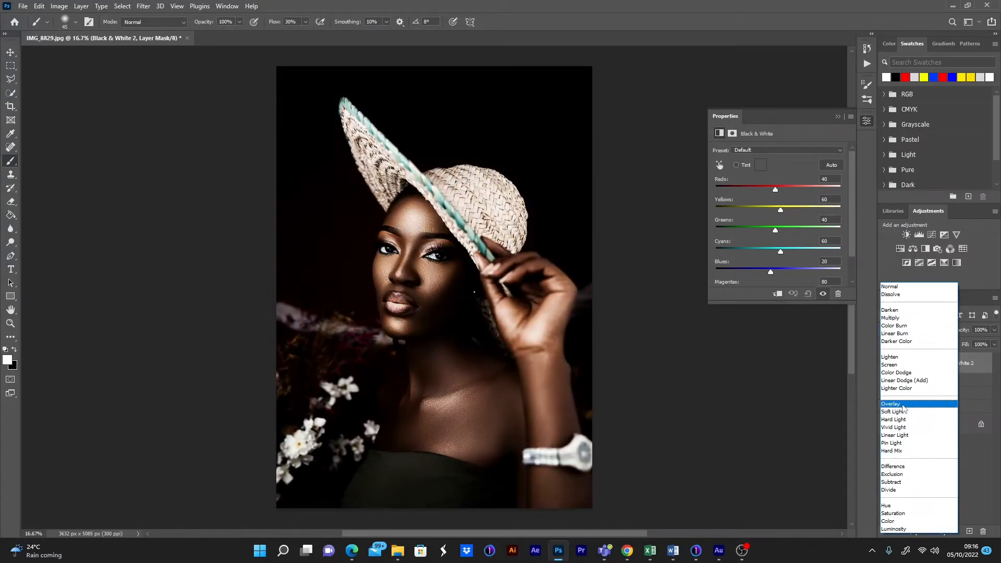
click(904, 319)
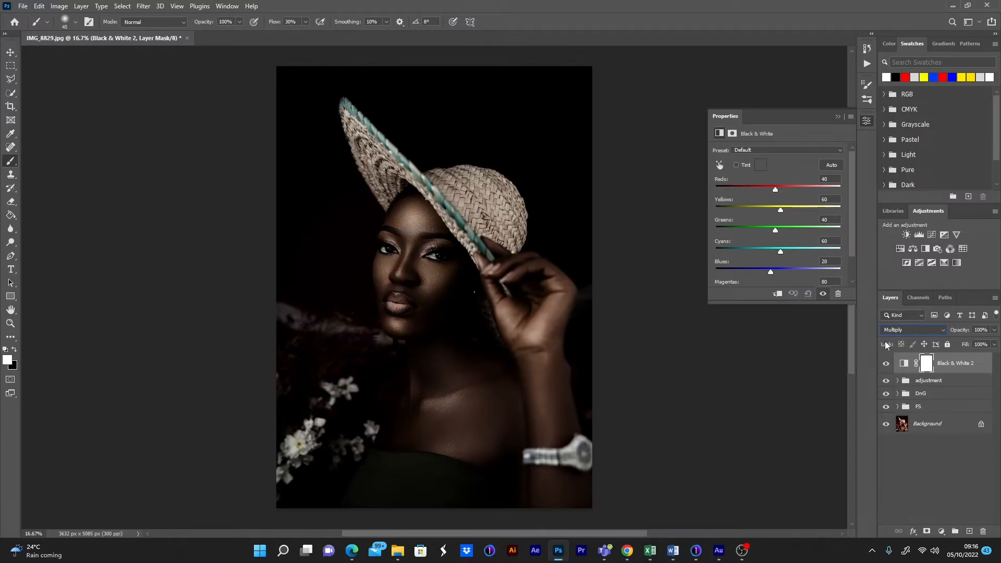
- Set the new Black & White layer's opacity to 29%, its Reds to -92 and its Yellows to -6
click(994, 331)
drag(967, 343, 966, 343)
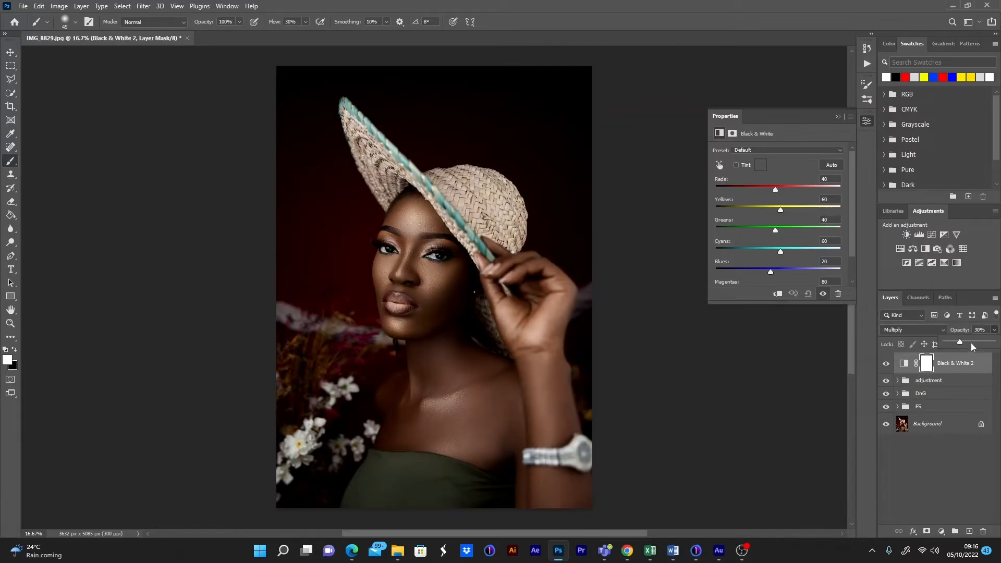
drag(960, 342, 974, 345)
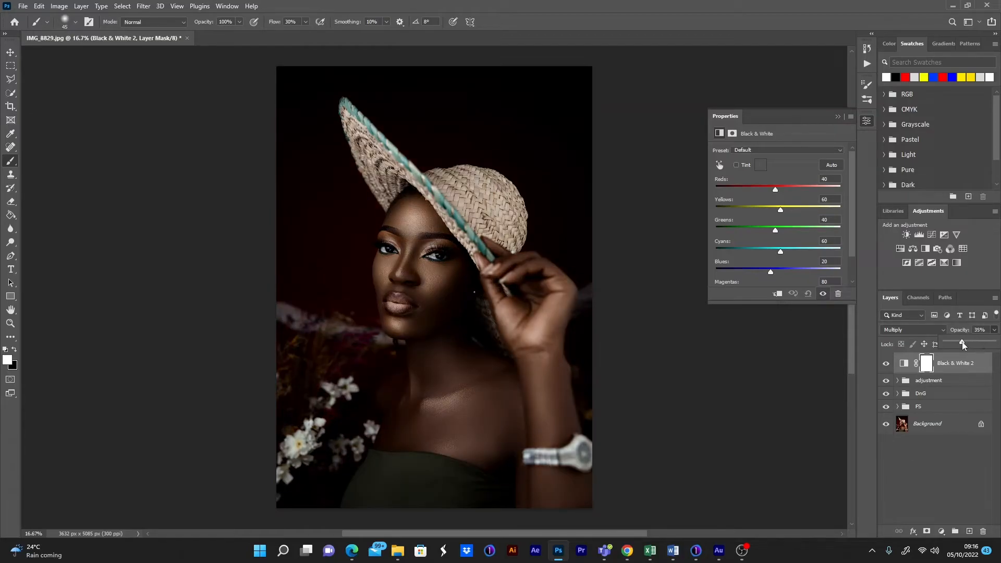
drag(958, 344, 957, 345)
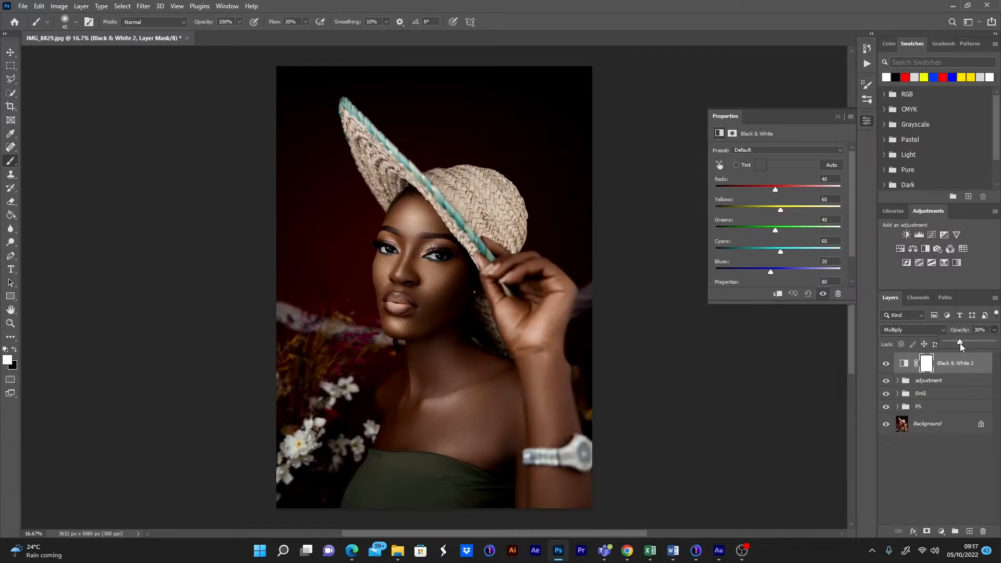
drag(775, 191, 755, 193)
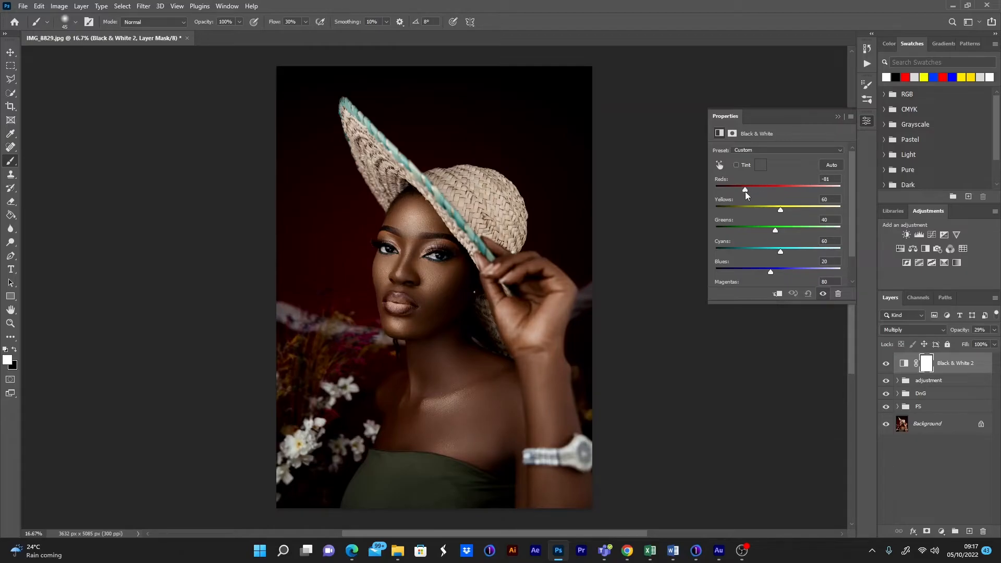
drag(744, 192, 757, 214)
- Add another Black & White adjustment layer on top, blended with Multiply at 37% opacity
click(925, 249)
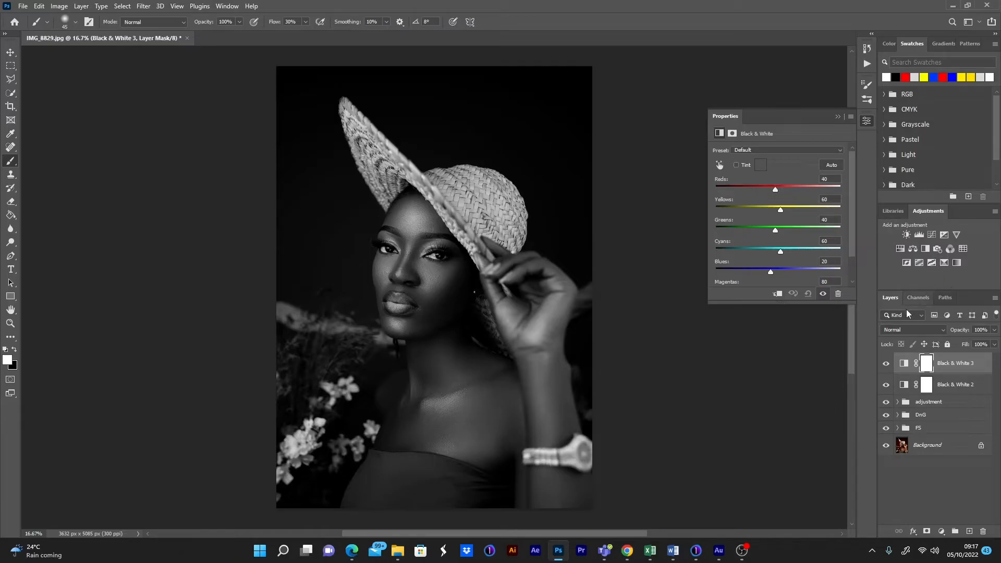
click(943, 332)
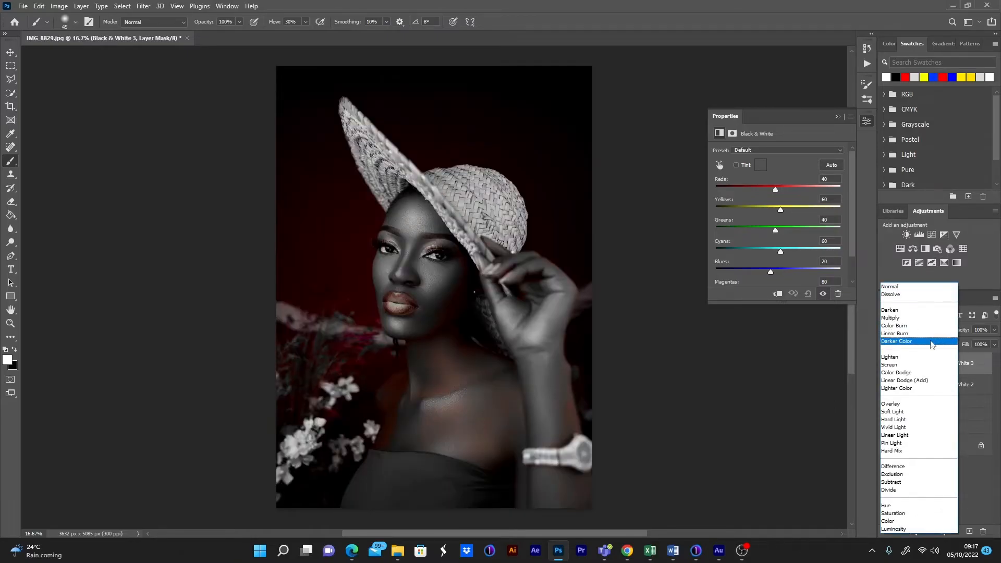
click(915, 319)
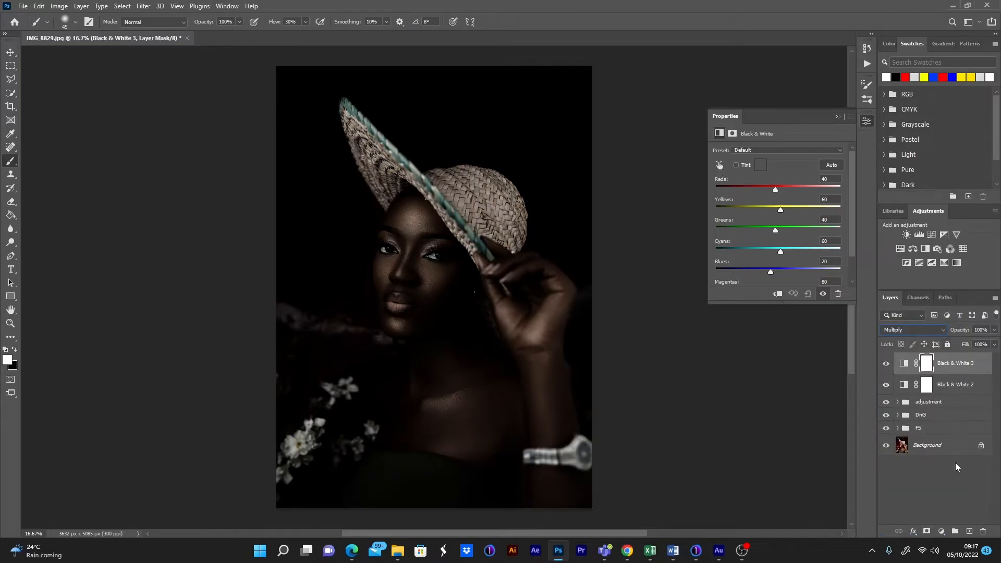
click(995, 330)
drag(993, 343, 961, 342)
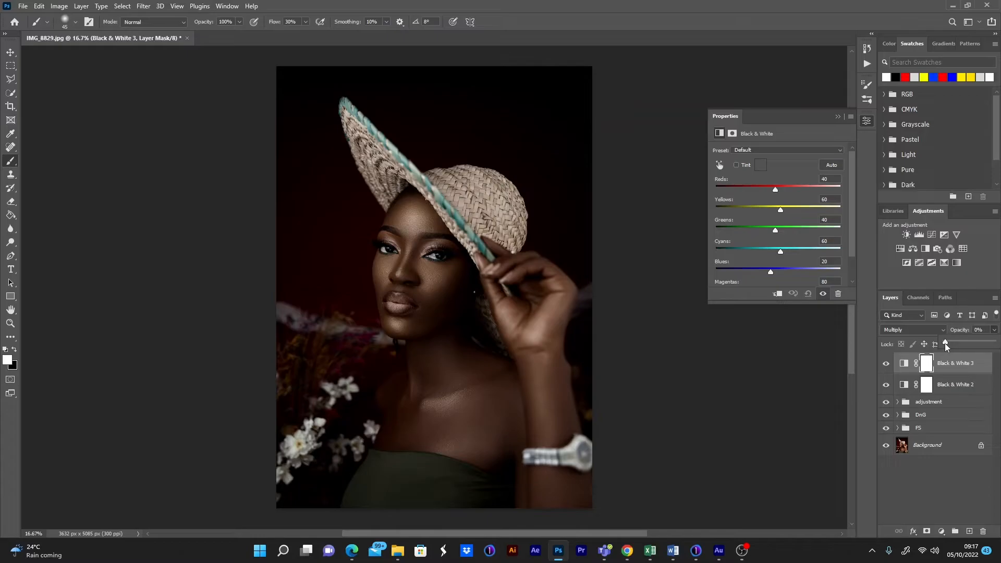
drag(945, 343, 949, 343)
drag(960, 344, 964, 343)
- Toggle the top Black & White layer's visibility to compare its darkening effect
click(887, 364)
click(887, 364)
click(887, 363)
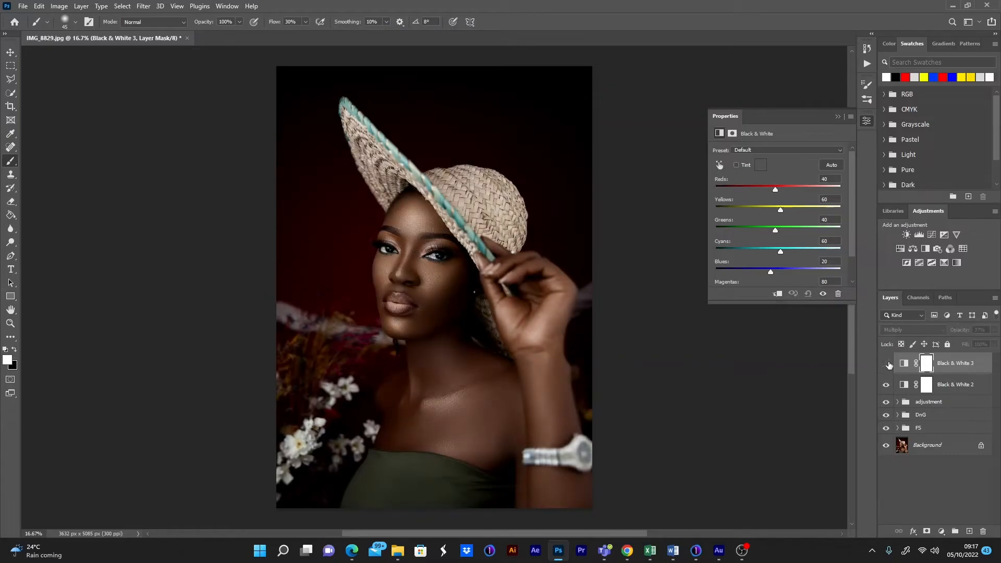
click(887, 365)
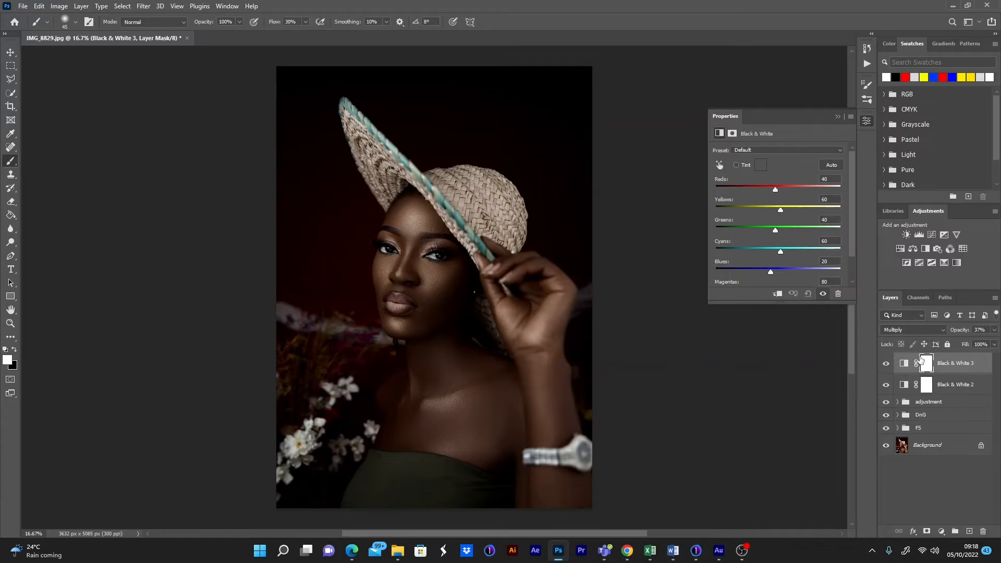
- Lower the top Black & White layer's opacity to 29%
click(995, 332)
drag(963, 344, 956, 344)
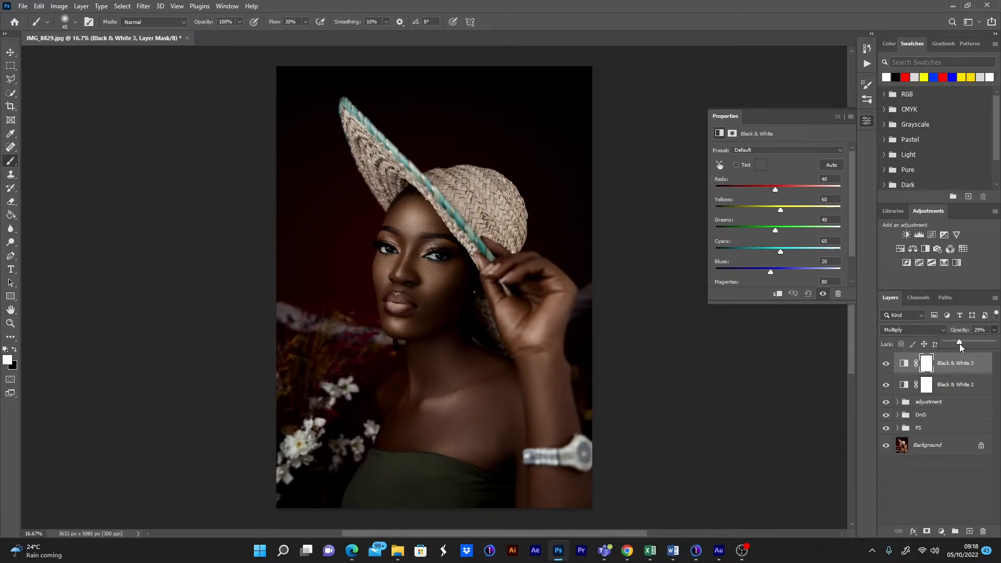
drag(969, 342, 968, 342)
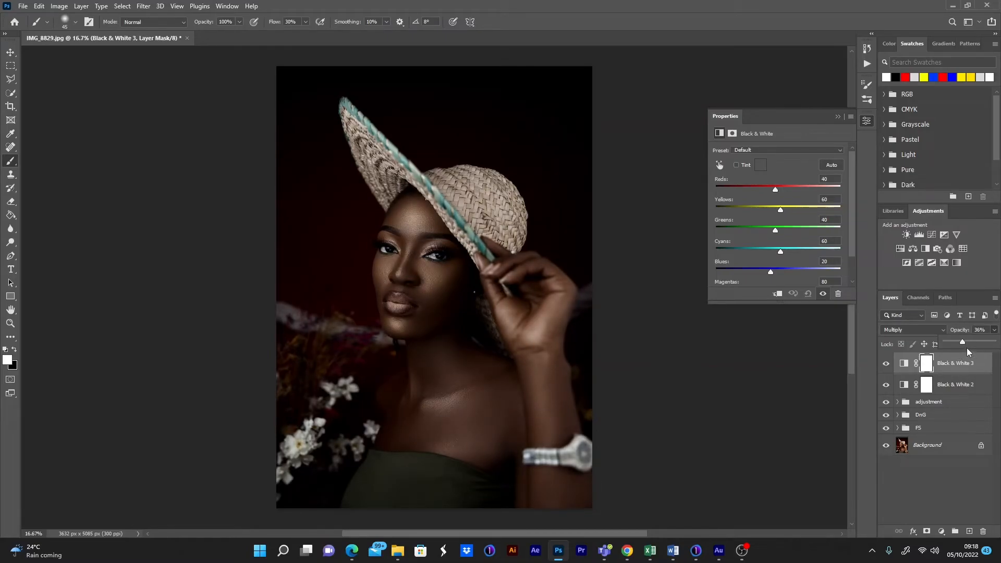
click(963, 342)
drag(960, 344, 959, 343)
- Fine-tune the lower Black & White layer's opacity and toggle both Black & White layers to compare them
click(949, 387)
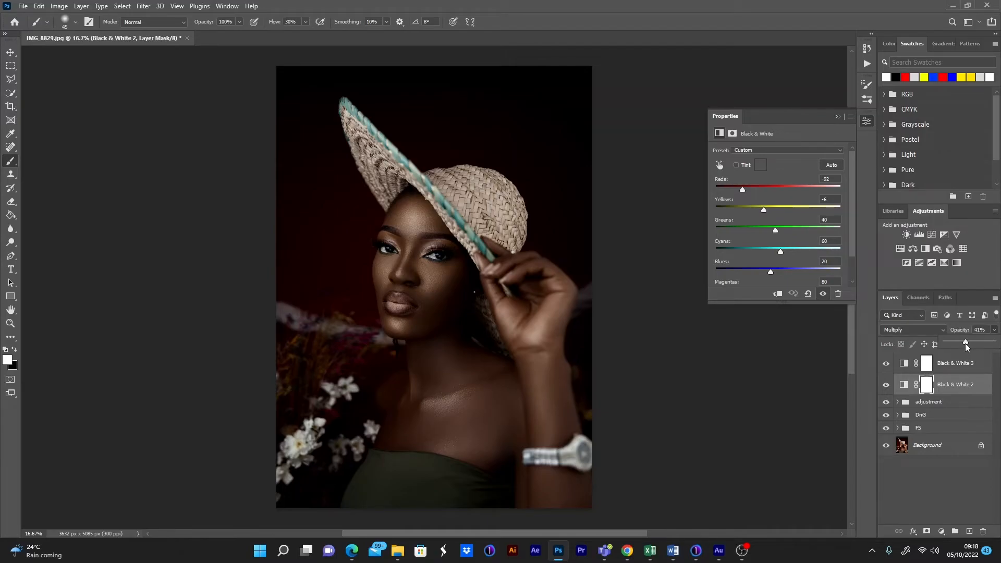
drag(960, 344, 959, 348)
click(889, 386)
click(888, 386)
click(888, 364)
click(888, 364)
- Set the top Black & White layer's opacity to 30%
click(979, 365)
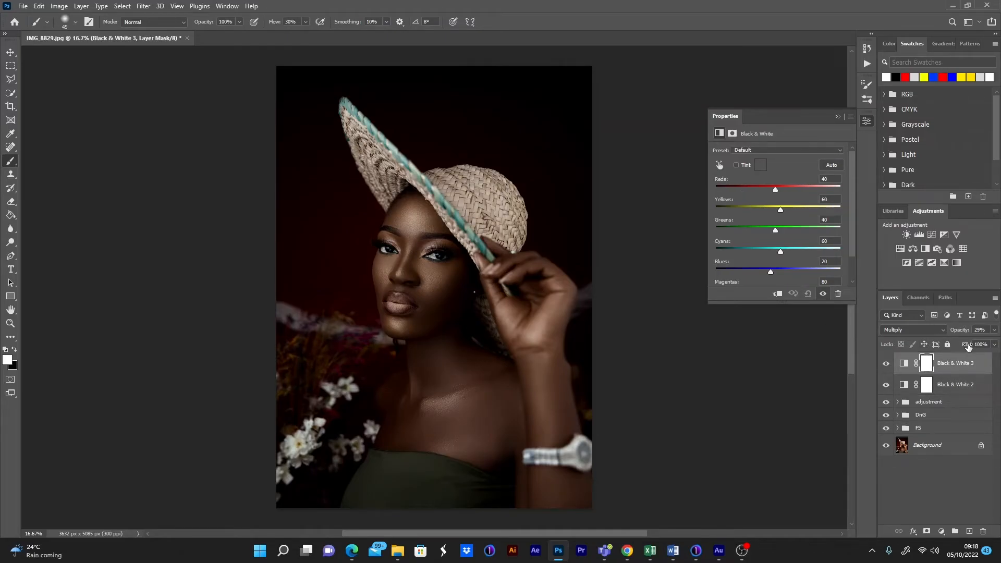
click(994, 330)
drag(960, 345, 961, 343)
- Group the two Multiply Black & White layers and name the group "melanin"
shift+click(957, 393)
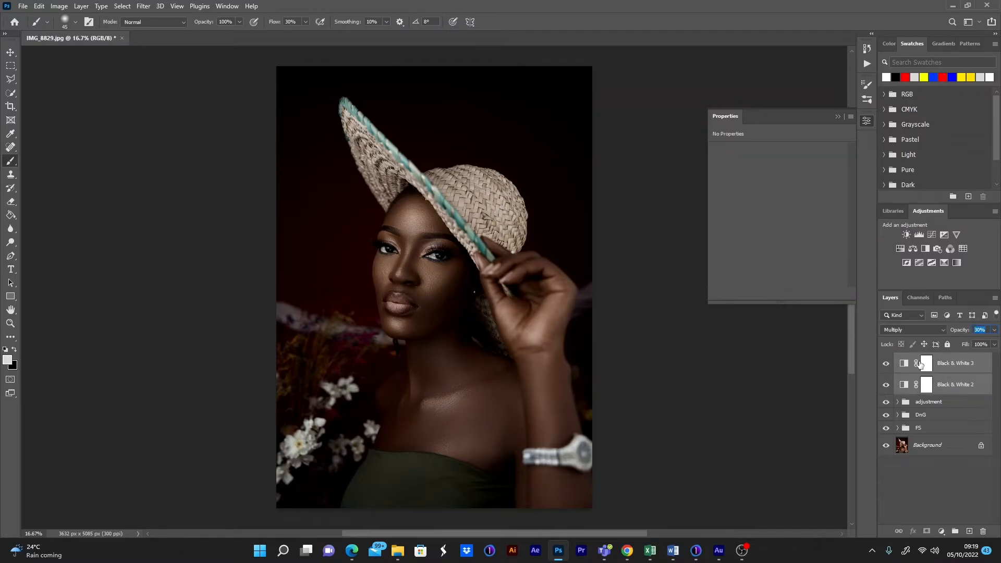
key(ctrl+g)
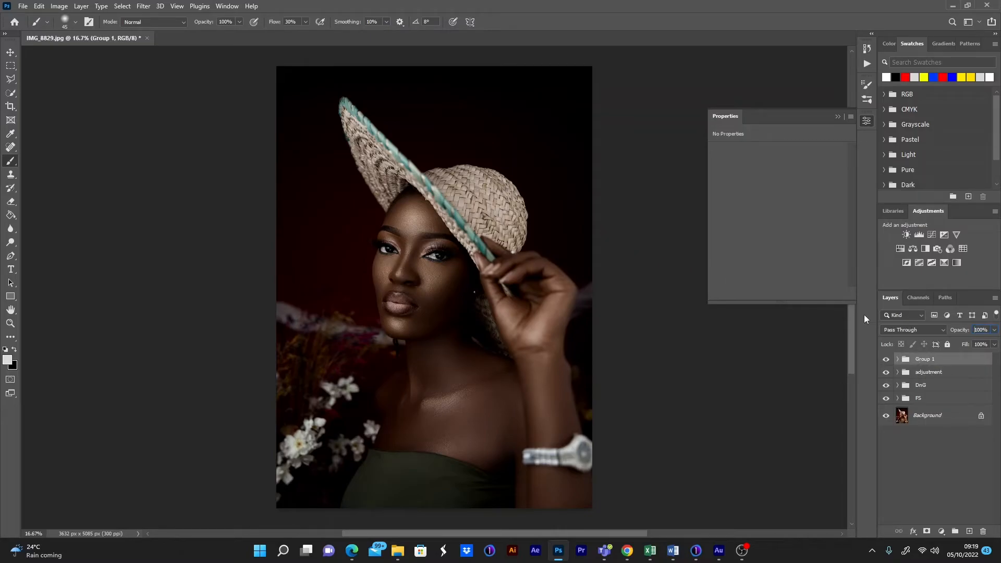
double_click(923, 360)
text(melanin)
key(Return)
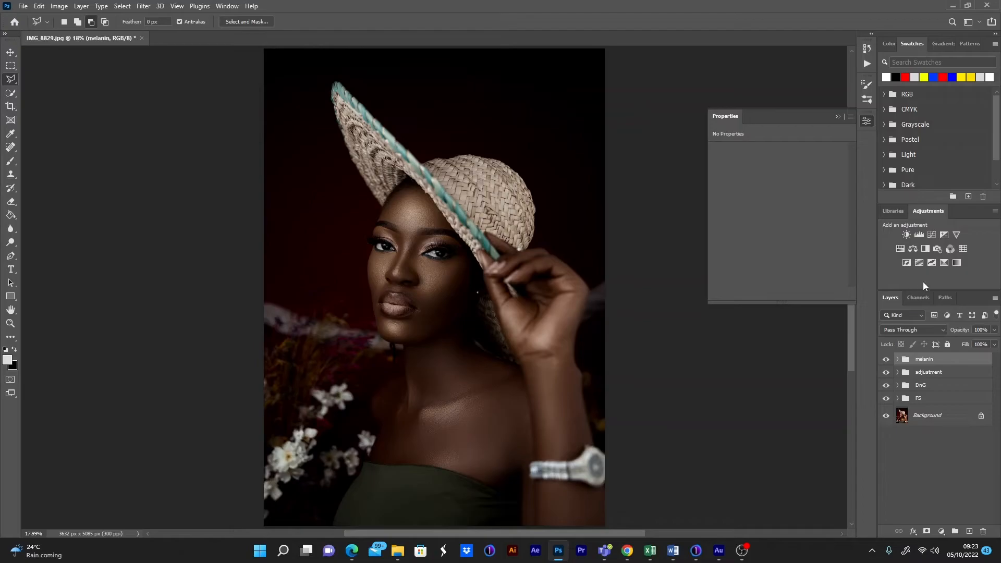
- Add a Selective Color adjustment layer above the melanin group and reduce the yellow in its Blacks
click(944, 263)
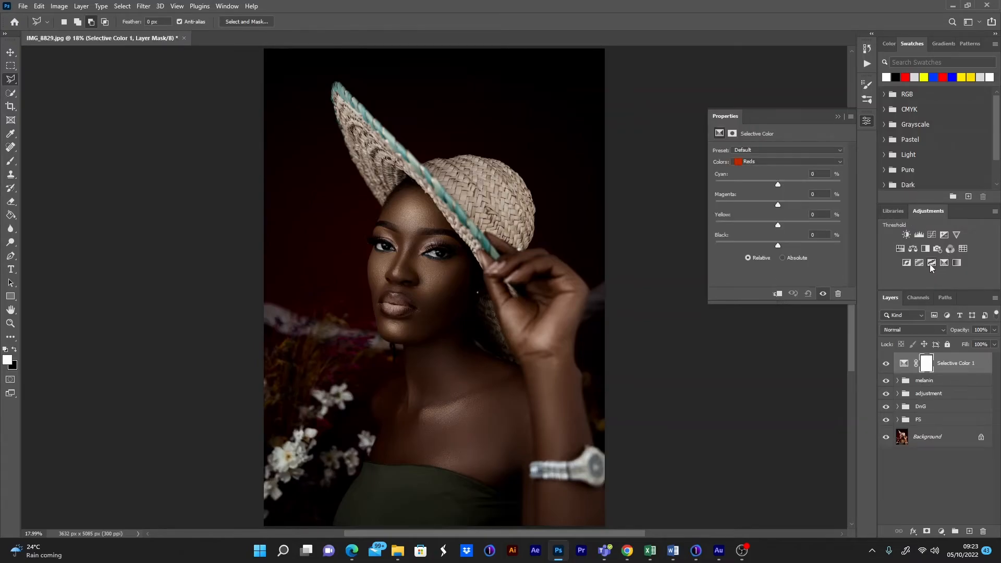
click(768, 160)
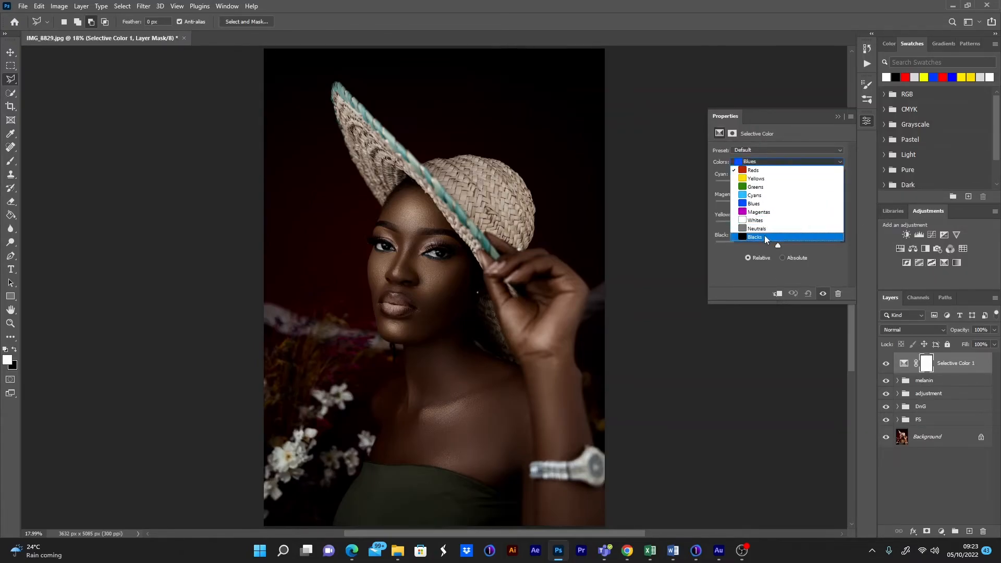
click(765, 240)
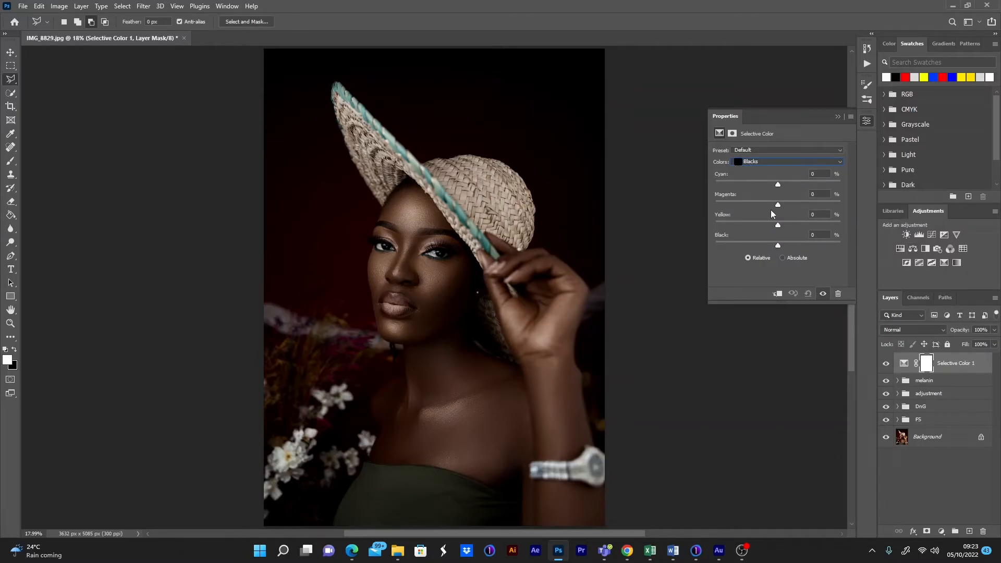
drag(778, 225, 768, 225)
- Add a Black & White adjustment layer above the Selective Color layer and set its blend mode to Overlay
click(926, 251)
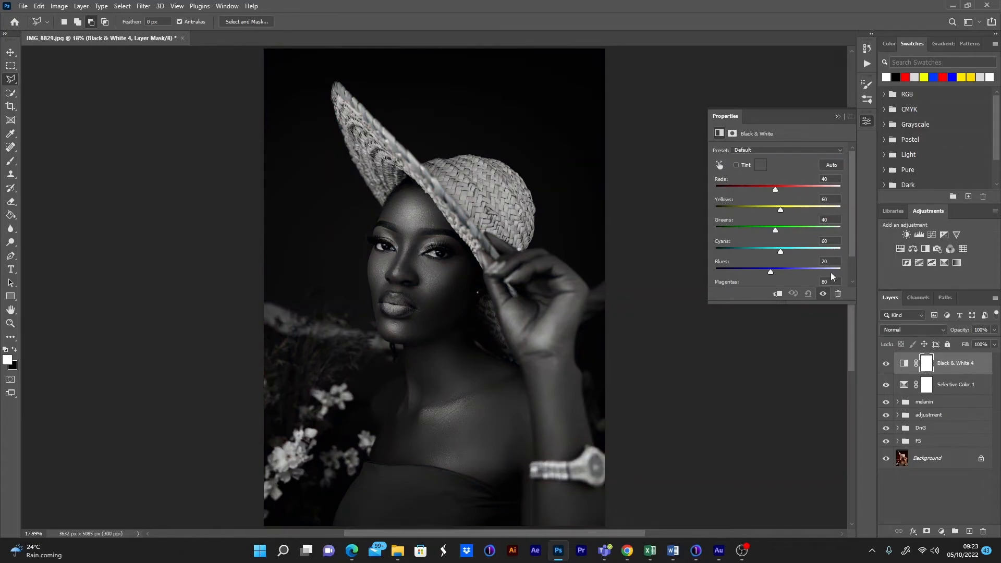
click(927, 330)
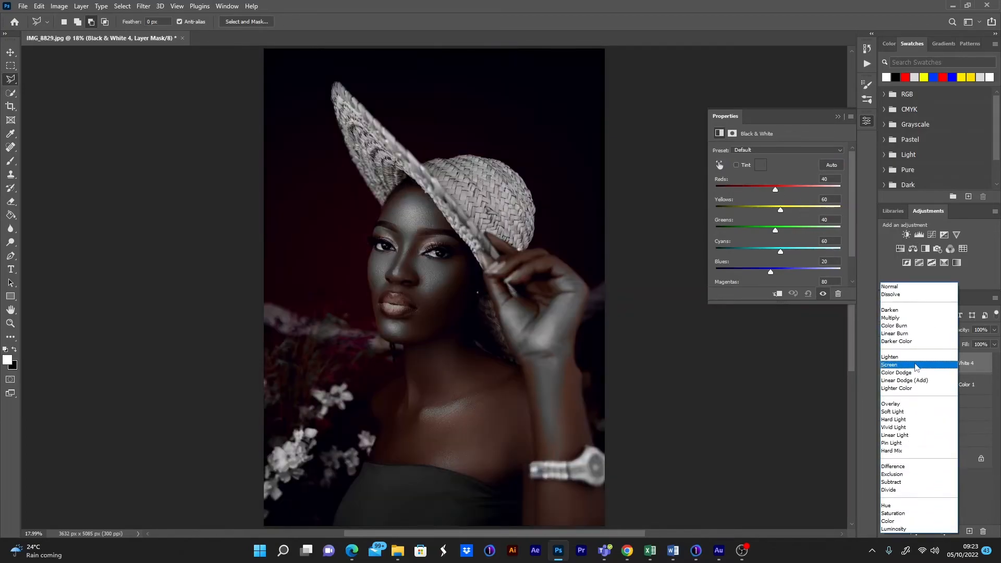
click(900, 404)
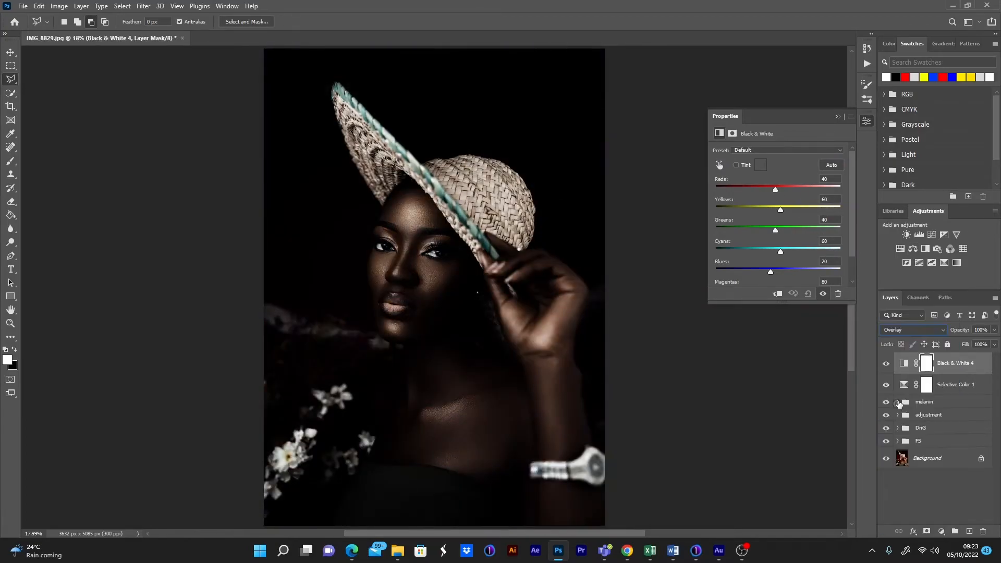
- Lower the Overlay Black & White layer's opacity to a subtle level and compare the image with and without it
click(994, 330)
drag(962, 340, 958, 343)
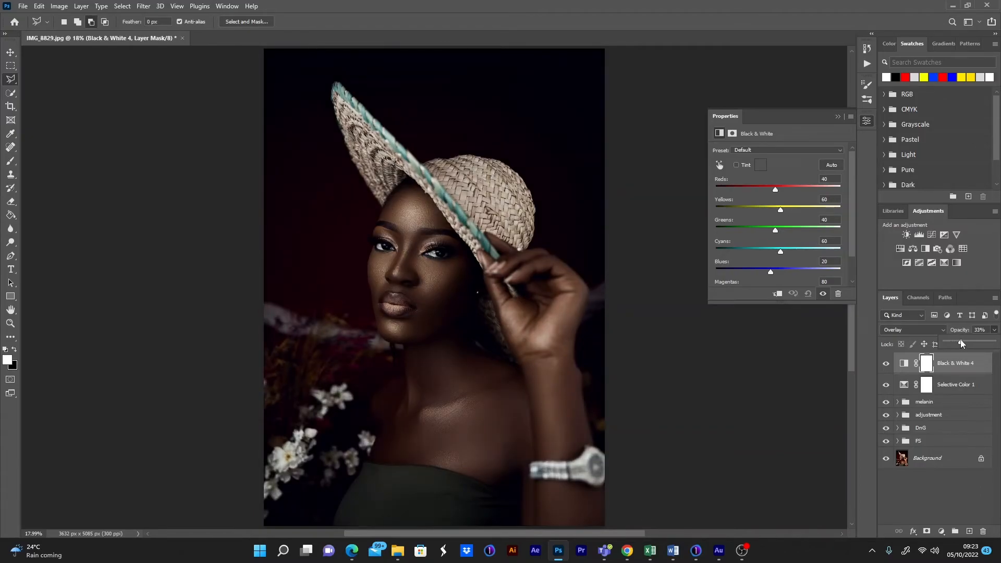
click(962, 343)
drag(963, 343, 955, 343)
click(886, 364)
click(885, 366)
- Move the Overlay Black & White layer and the Selective Color layer into the melanin group
drag(944, 363, 936, 401)
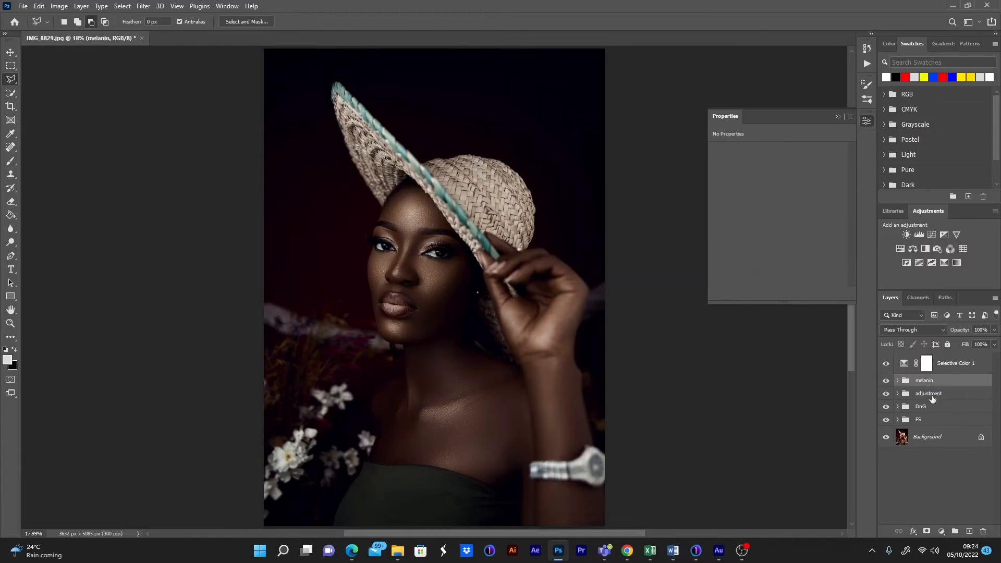
drag(946, 365, 931, 381)
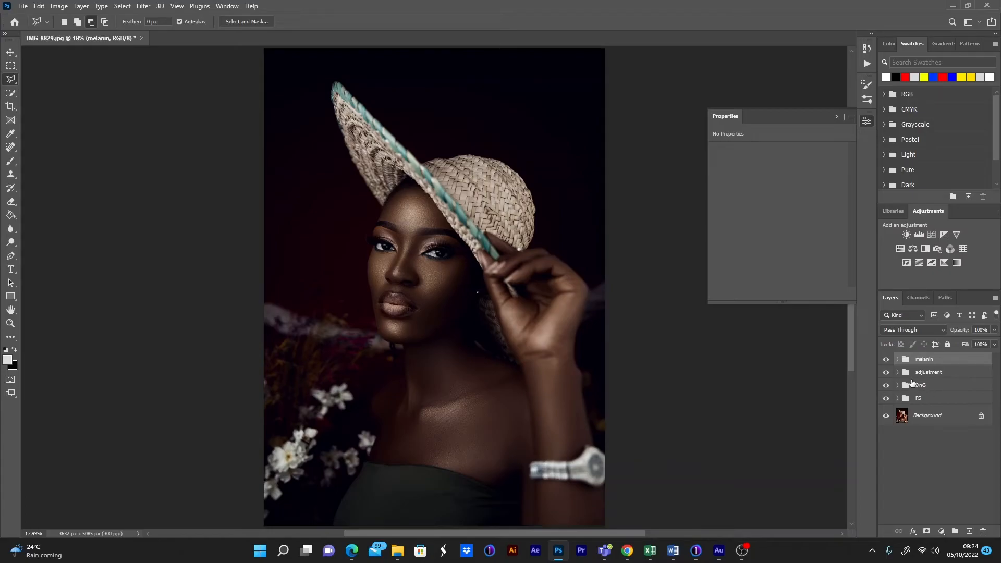
- Hide all four retouching groups, then show them again from FS up to melanin to compare each stage
click(886, 359)
click(886, 372)
click(886, 384)
click(886, 398)
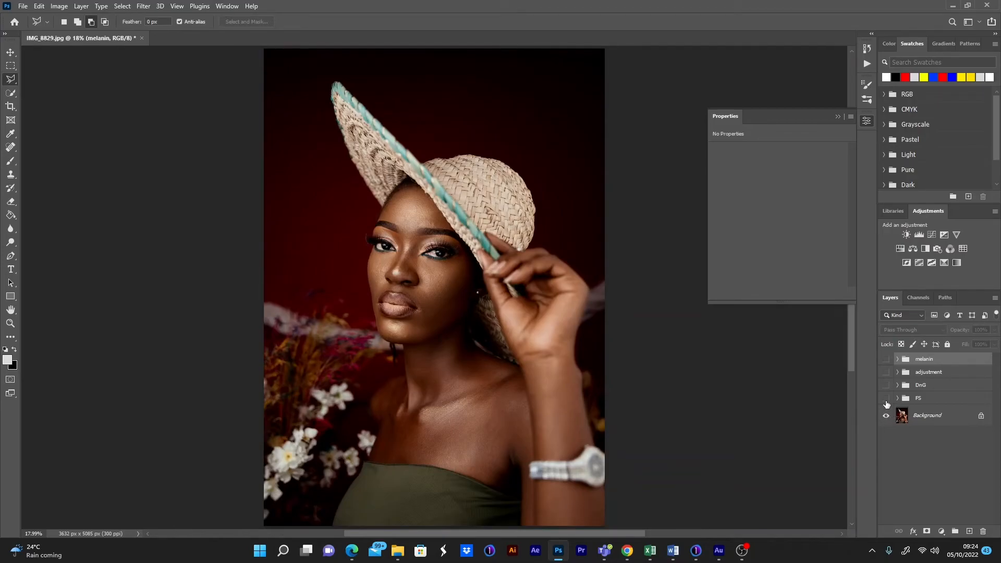
click(886, 399)
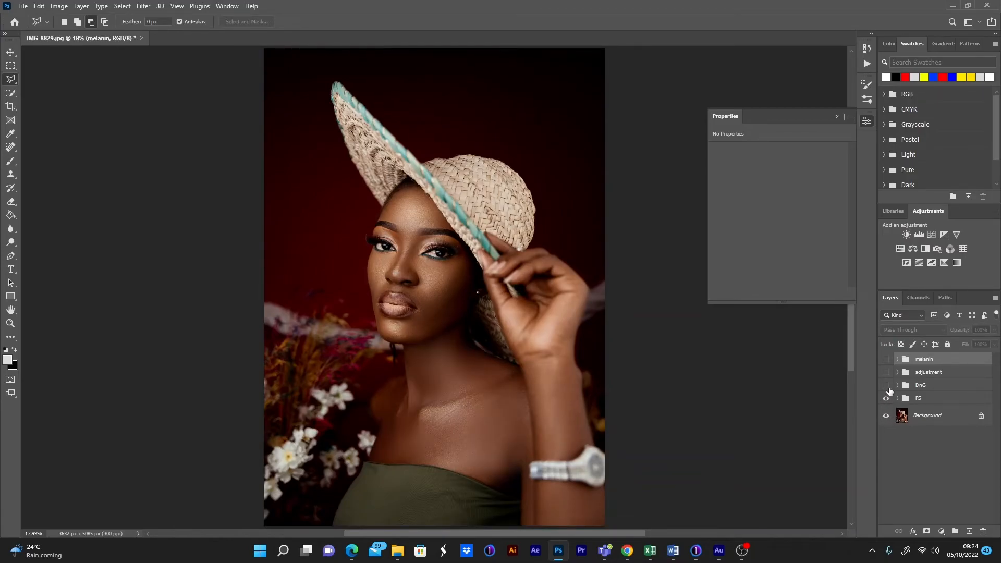
click(886, 385)
click(886, 360)
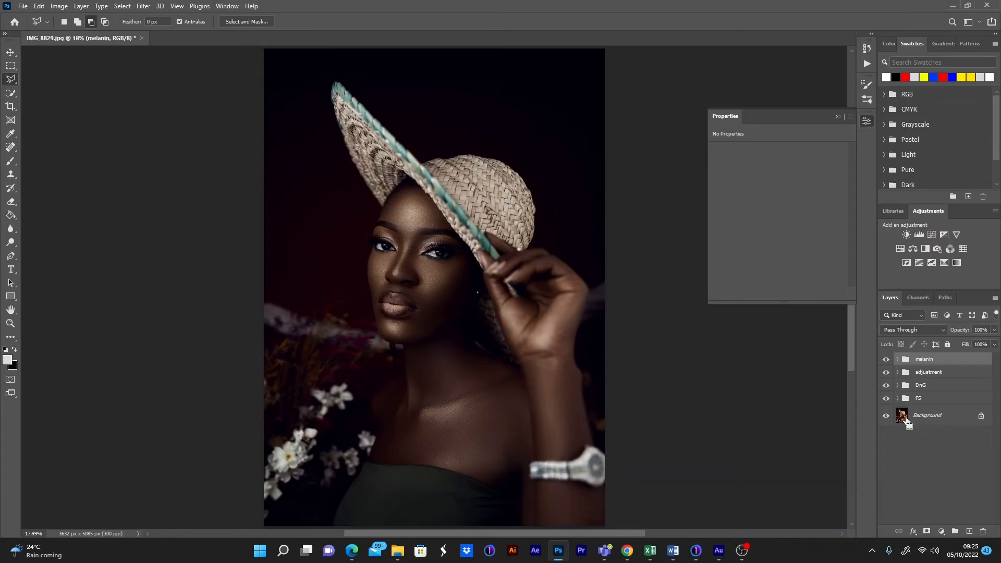
- Stamp all visible layers into a new top layer and open it in the Camera Raw Filter
key(ctrl+alt+shift+e)
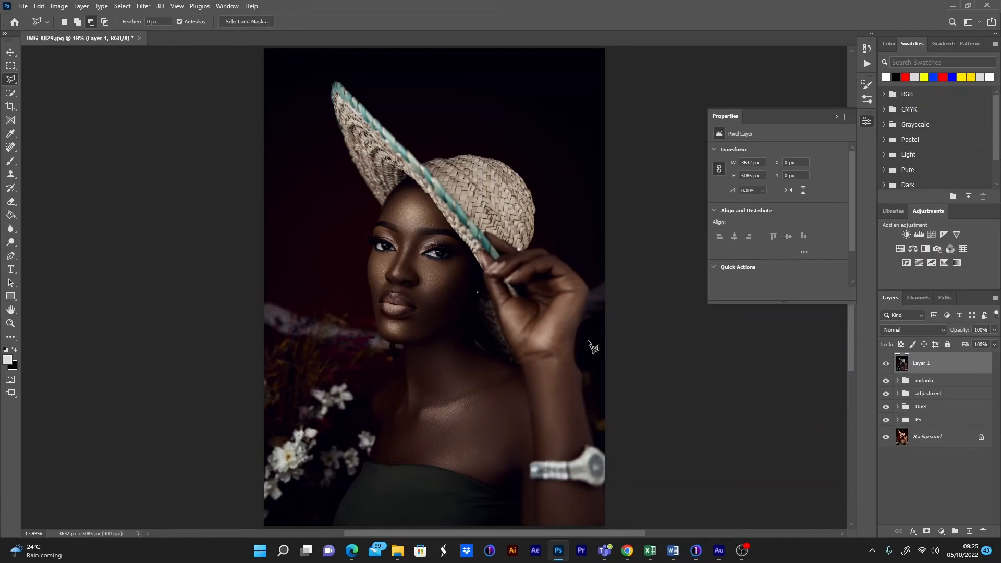
click(144, 6)
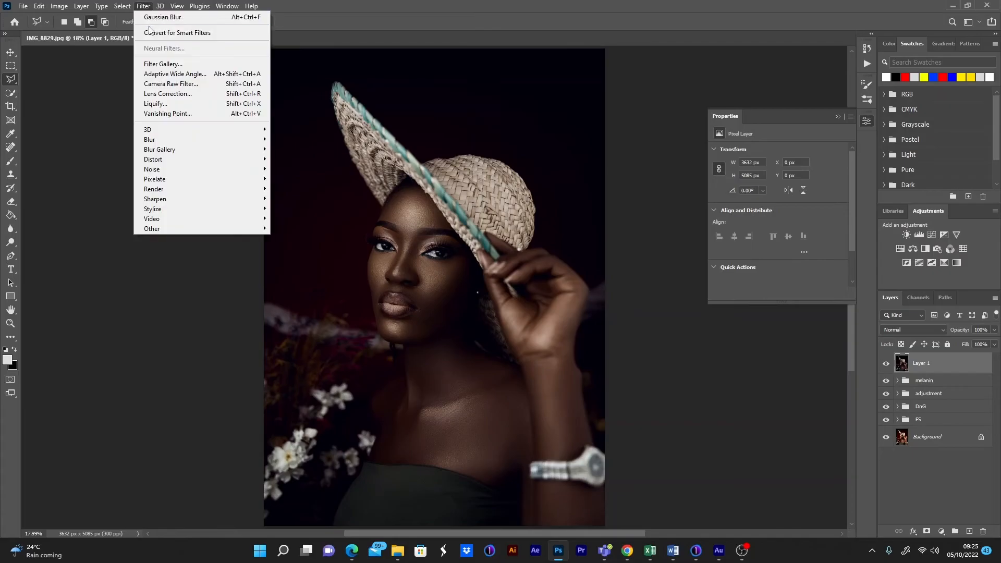
click(173, 85)
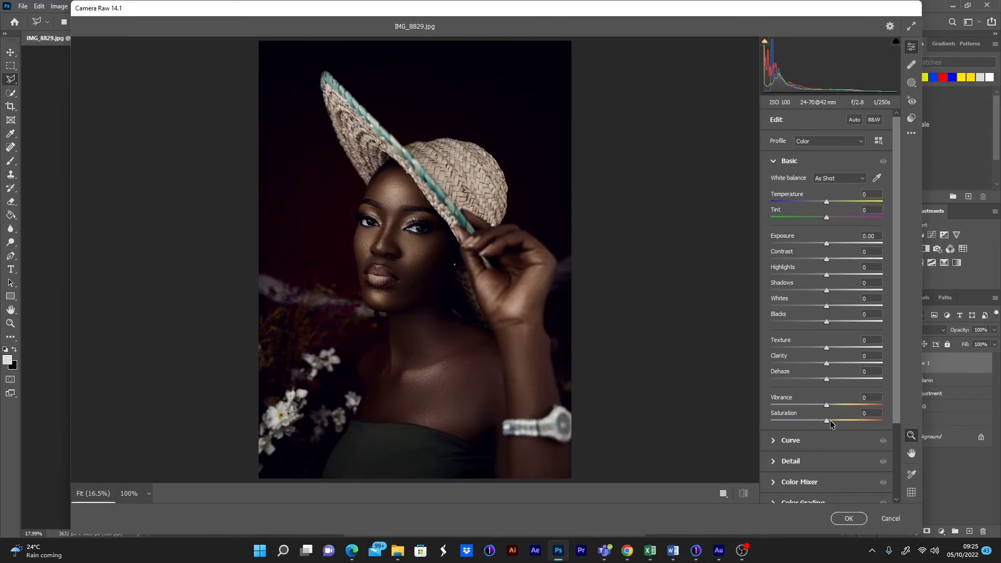
- Set Saturation to -13, Vibrance to +13, and both Clarity and Dehaze to +6
drag(827, 420, 819, 420)
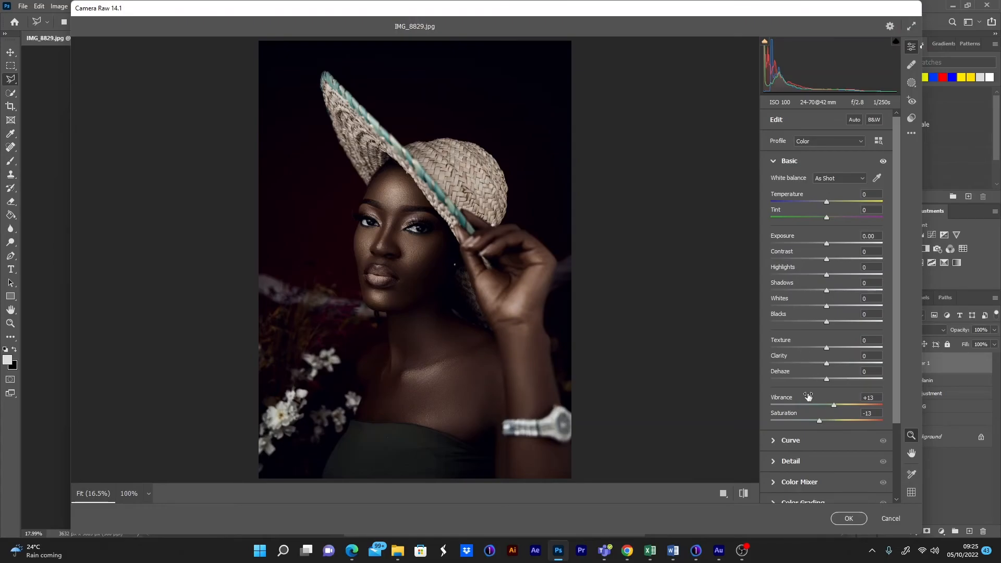
mouse_move(827, 380)
mouse_down()
mouse_move(837, 382)
mouse_move(832, 366)
mouse_up()
drag(831, 366, 833, 365)
- Raise the Highlights and Exposure slightly and apply the Camera Raw adjustments to the stamped layer
drag(828, 275, 833, 273)
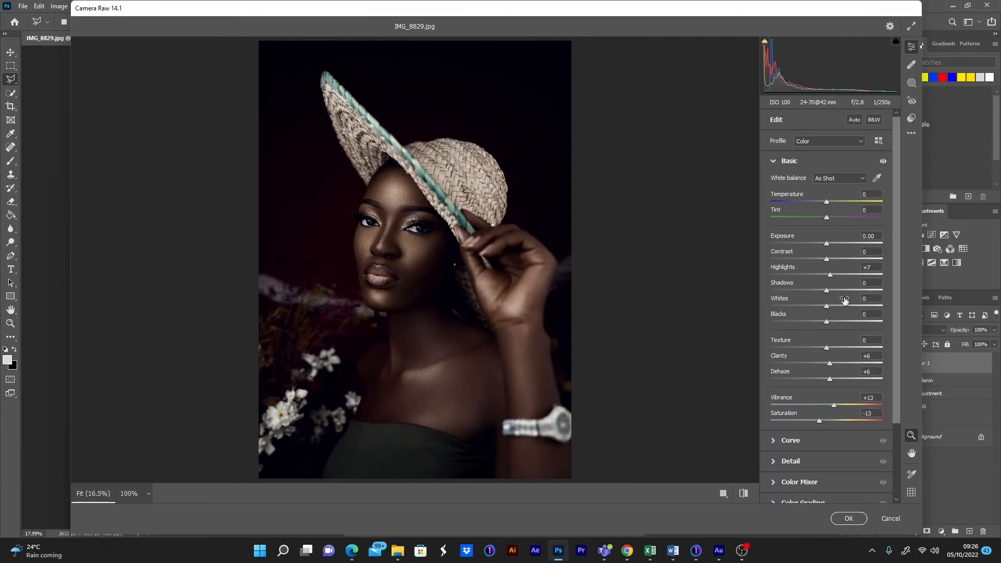
drag(834, 275, 829, 275)
drag(827, 244, 830, 245)
click(849, 519)
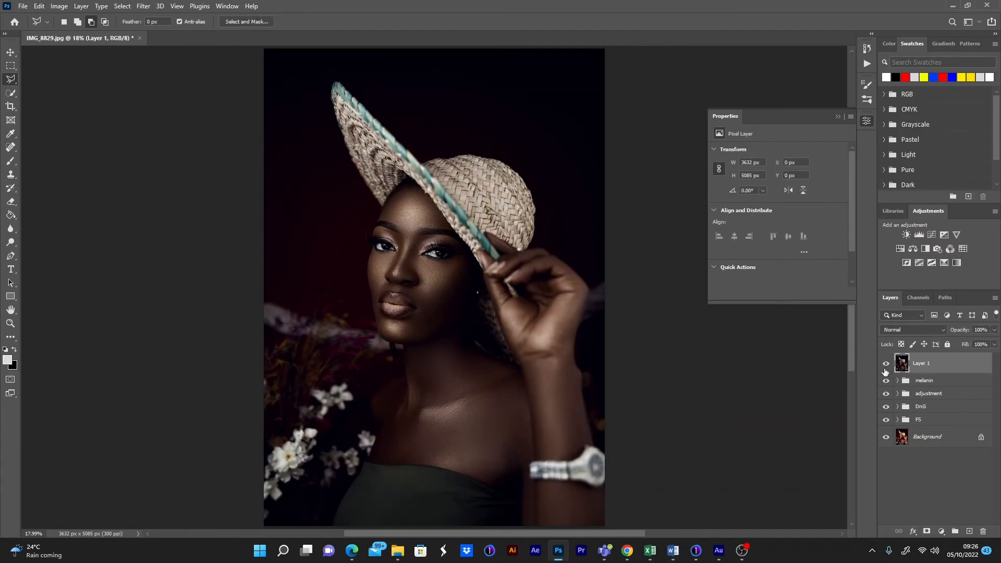
- Rename the stamped top layer as "camera raw"
double_click(916, 367)
text(camera)
click(982, 379)
- Zoom in on the woman's face to examine the retouched skin and eyes
key(z)
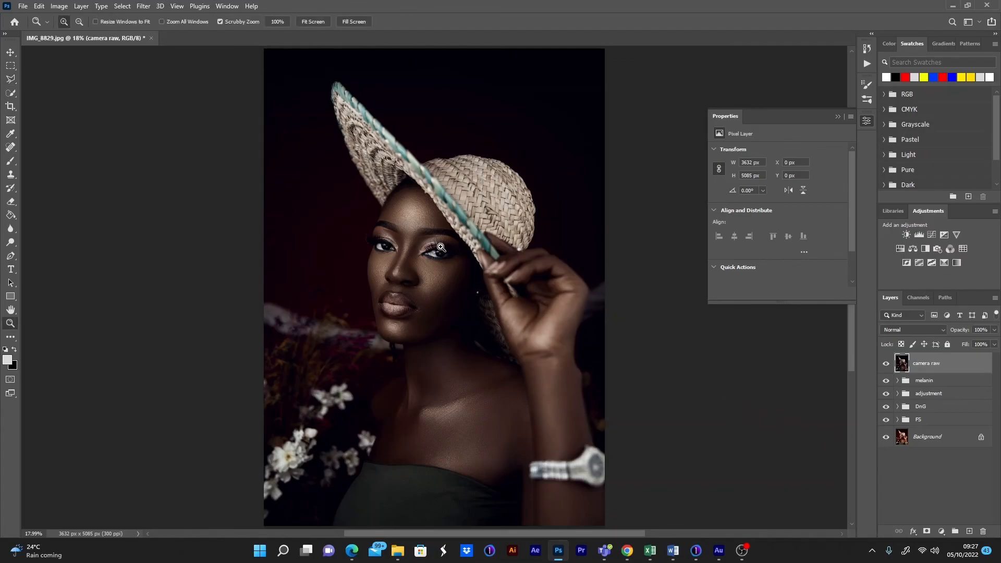
drag(441, 248, 504, 290)
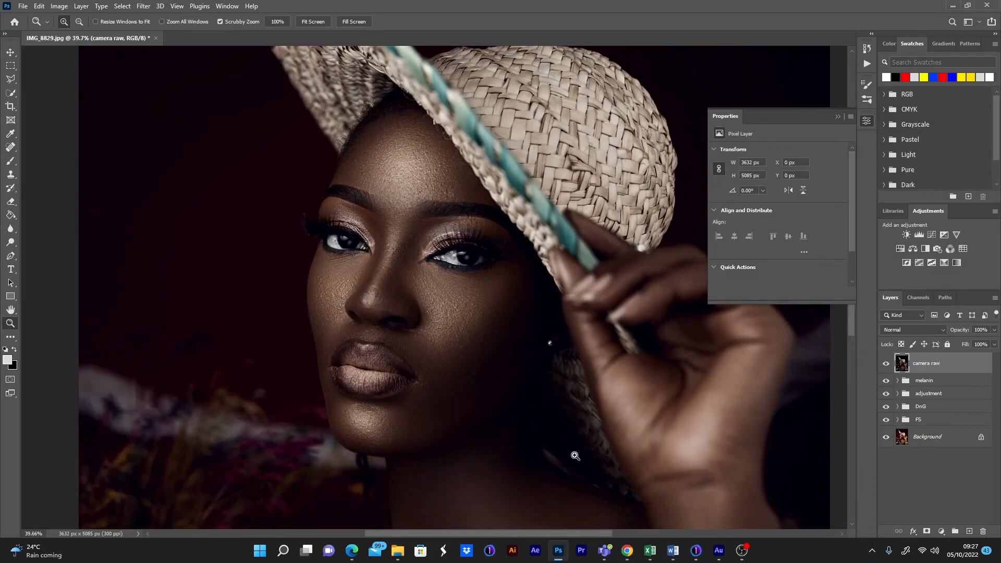